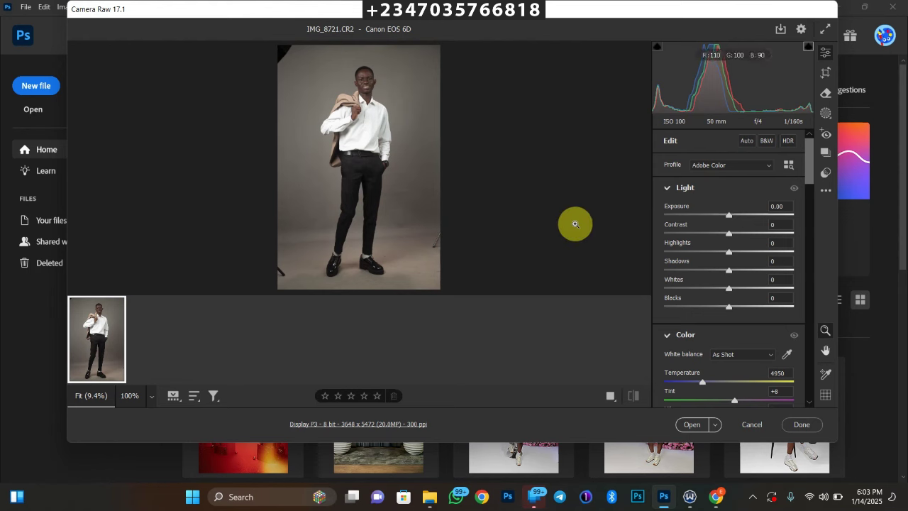
- Adjust the portrait's light: Exposure +0.25, Contrast +16, Highlights -25, Shadows +44 and Whites -31
mouse_move(729, 271)
left_mouse_down()
mouse_move(749, 271)
mouse_move(731, 288)
left_mouse_up()
left_click(717, 258)
mouse_move(714, 257)
left_mouse_down()
mouse_move(724, 253)
mouse_move(708, 253)
left_mouse_up()
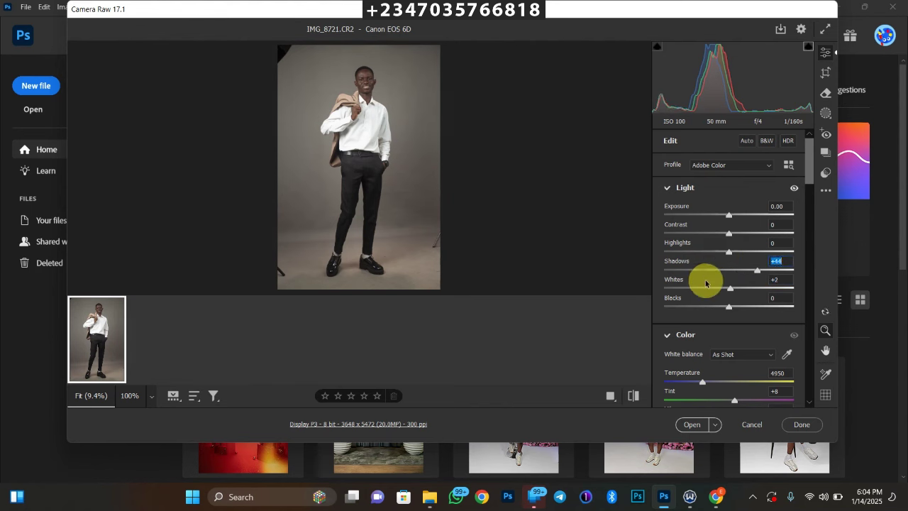
left_click_drag(725, 289, 704, 288)
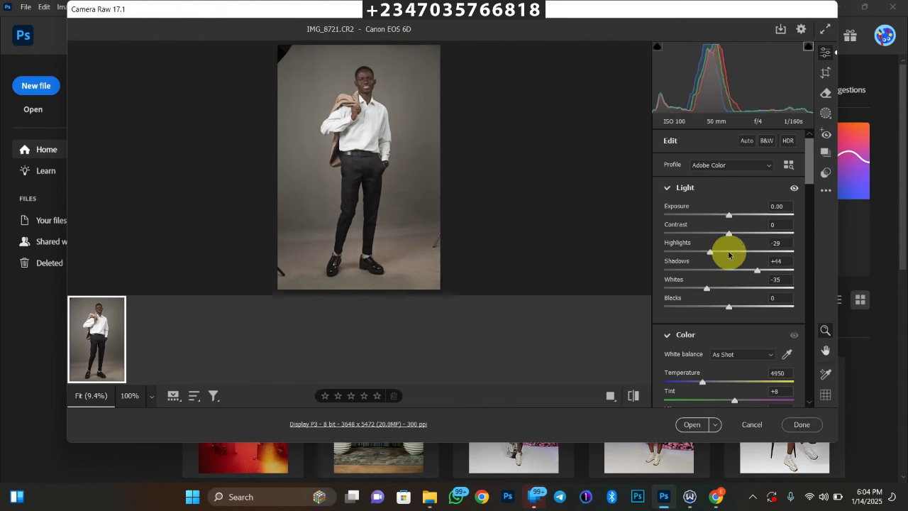
left_click_drag(711, 253, 739, 234)
left_click(734, 215)
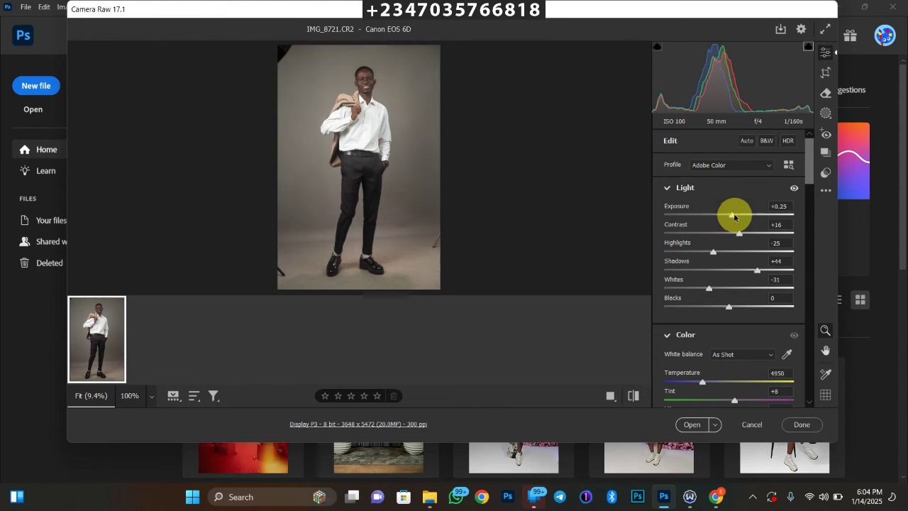
- Raise the luminance of Oranges slightly in the Color Mixer and open the developed photo in Photoshop
scroll(805, 189, "down", 1)
scroll(805, 189, "down", 8)
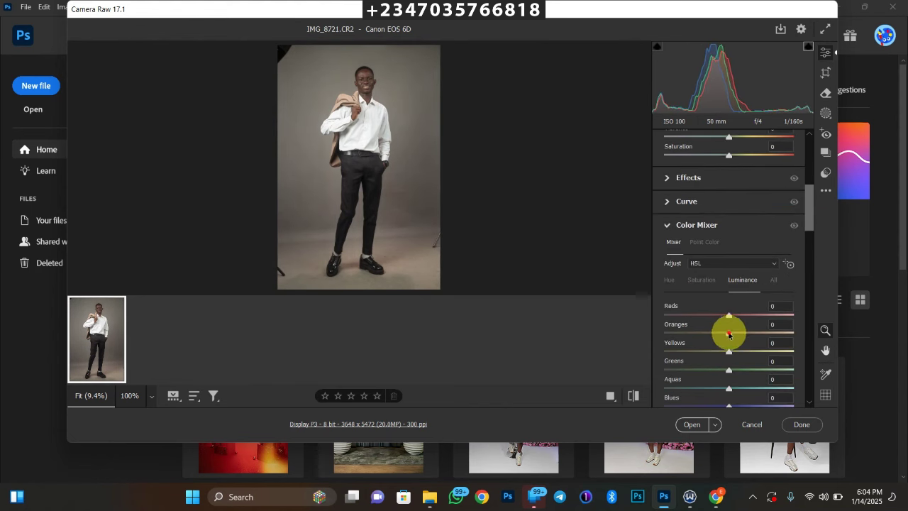
left_click_drag(729, 334, 742, 333)
left_click(683, 428)
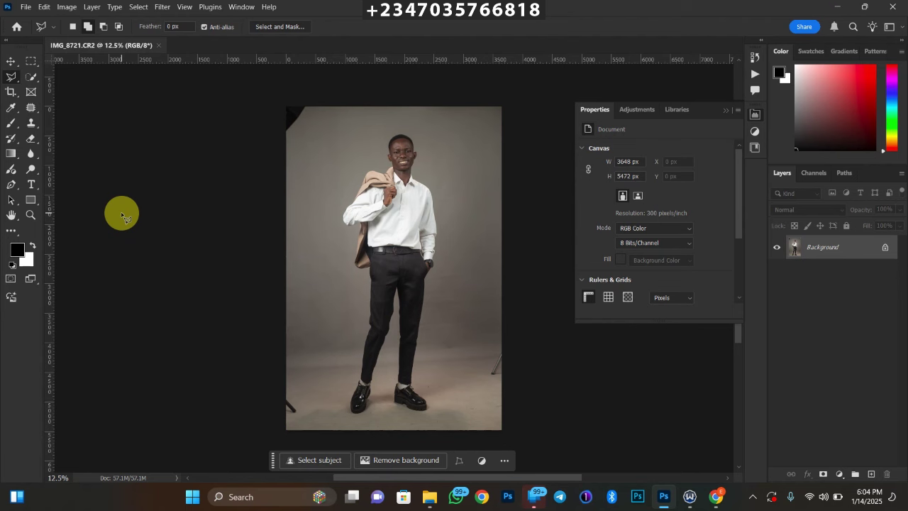
- Expand the canvas around the full photo with a 4:5 crop to 4588 x 5735 px, leaving white margins on all sides
left_click(11, 91)
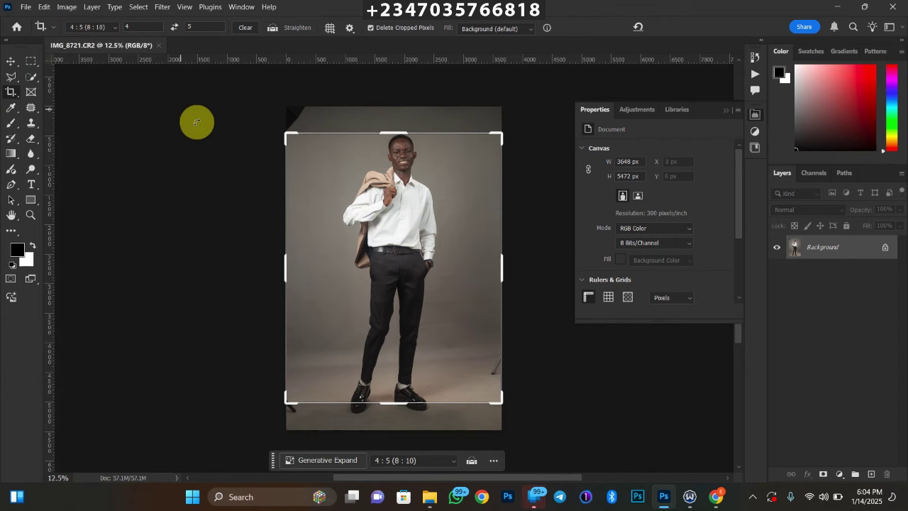
key("ctrl+minus")
key("ctrl+minus")
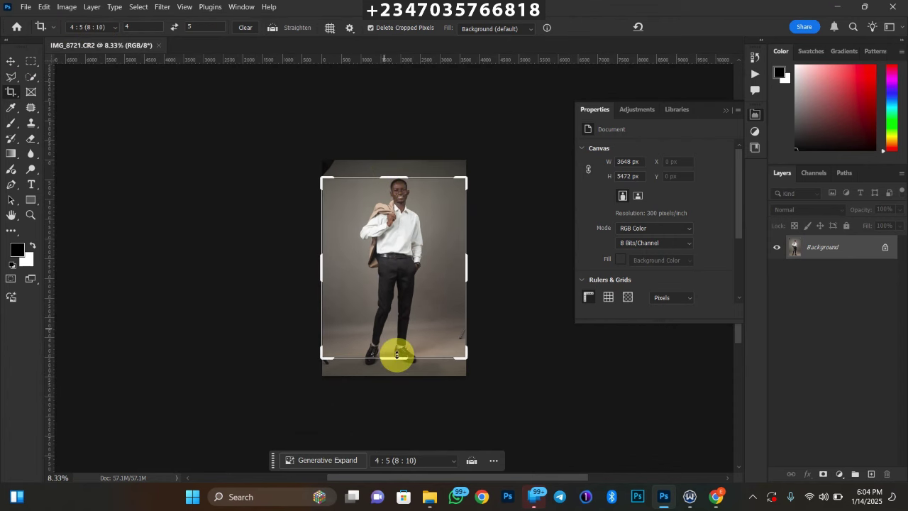
left_click_drag(390, 176, 394, 168)
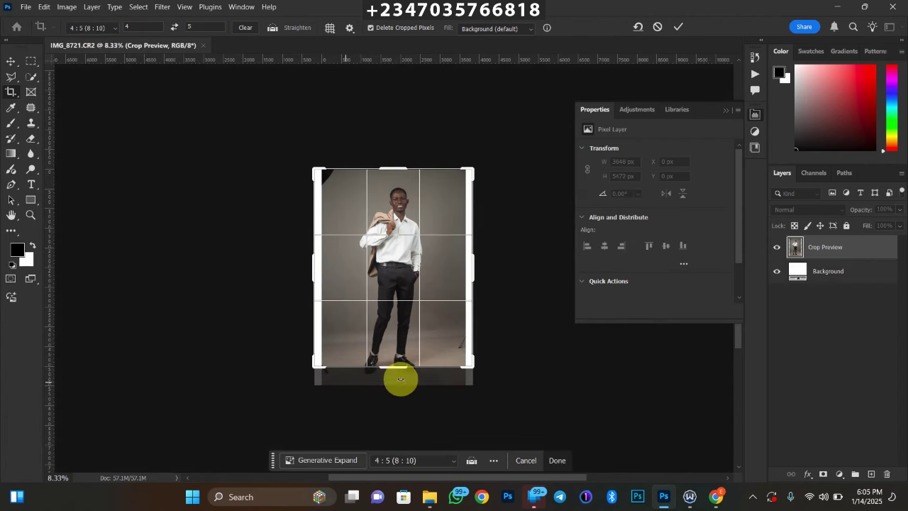
left_click_drag(386, 369, 389, 379)
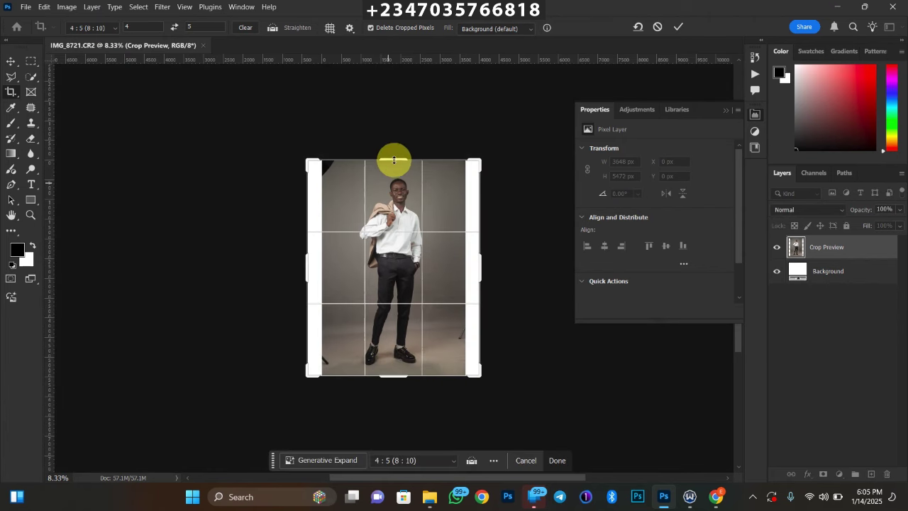
left_click_drag(394, 154, 395, 151)
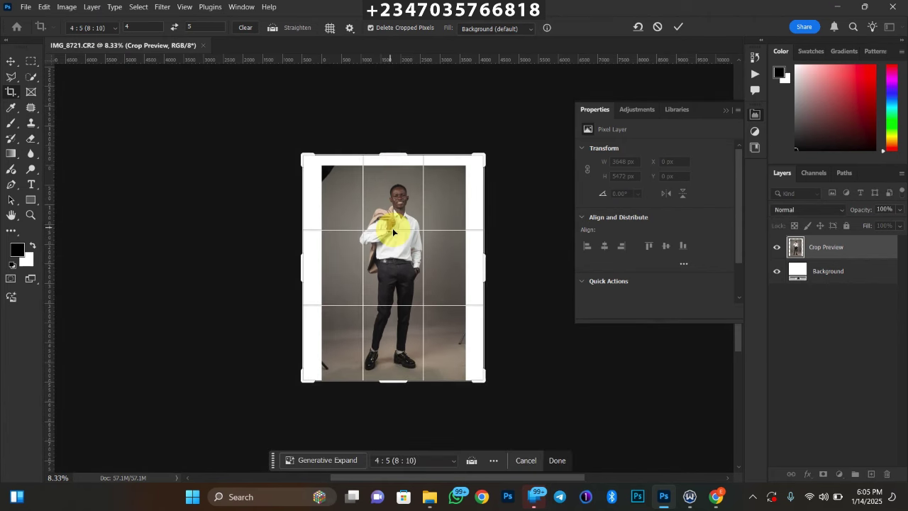
key("Up")
key("Up")
key("Left")
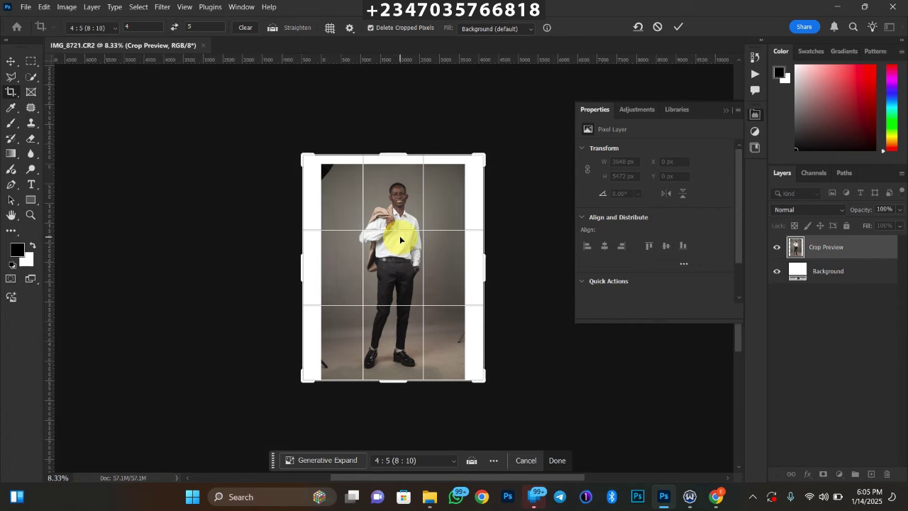
key("Up")
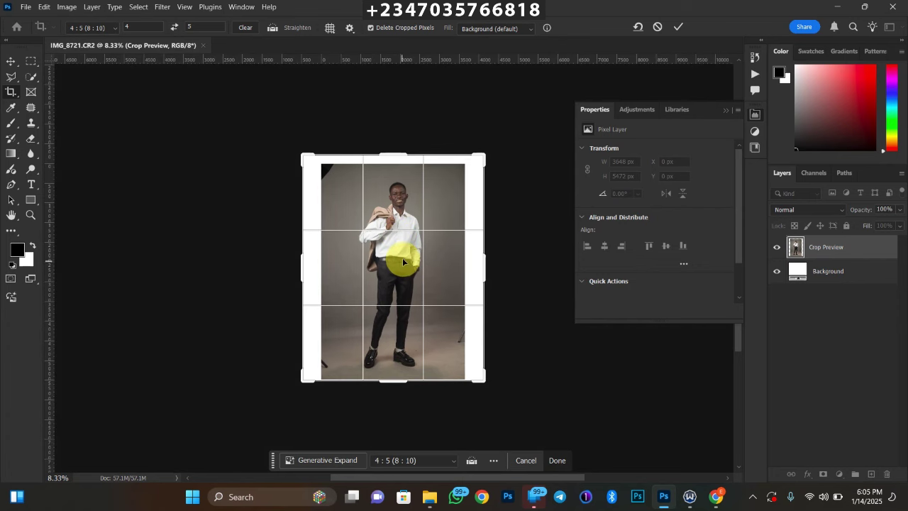
key("Return")
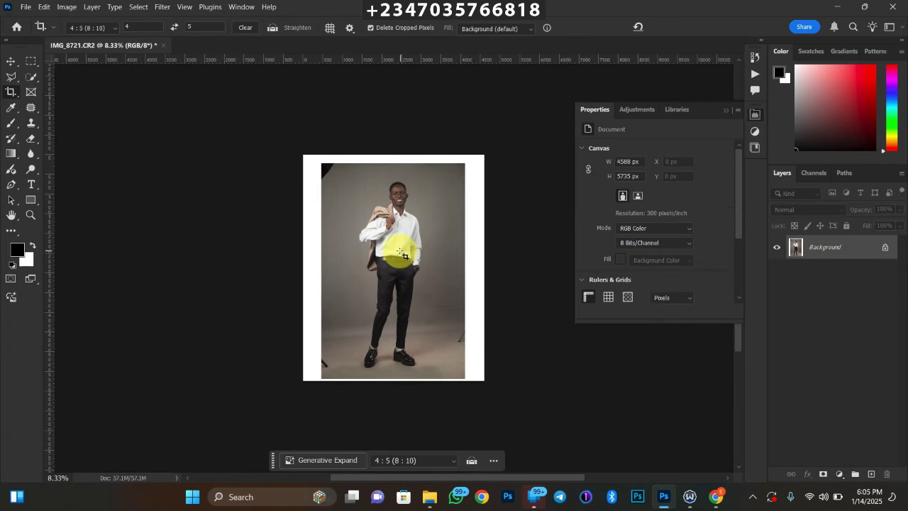
key("ctrl+plus")
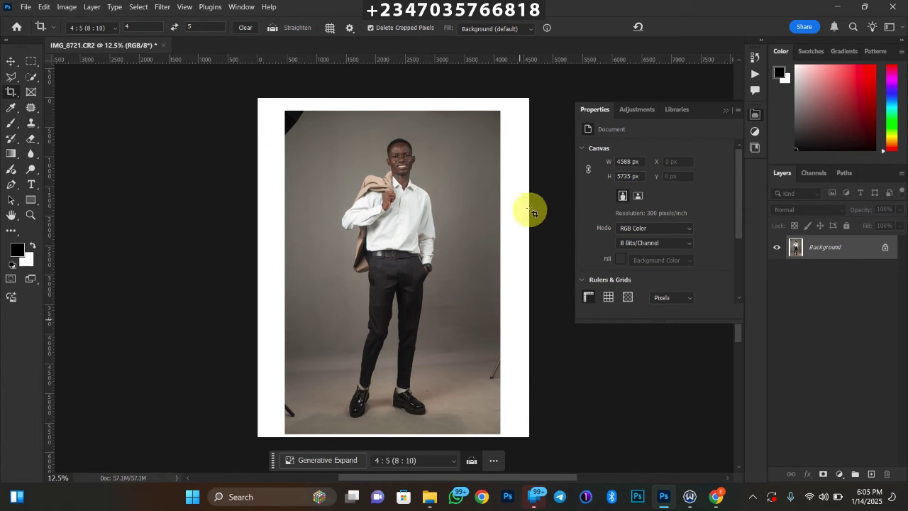
key("ctrl+minus")
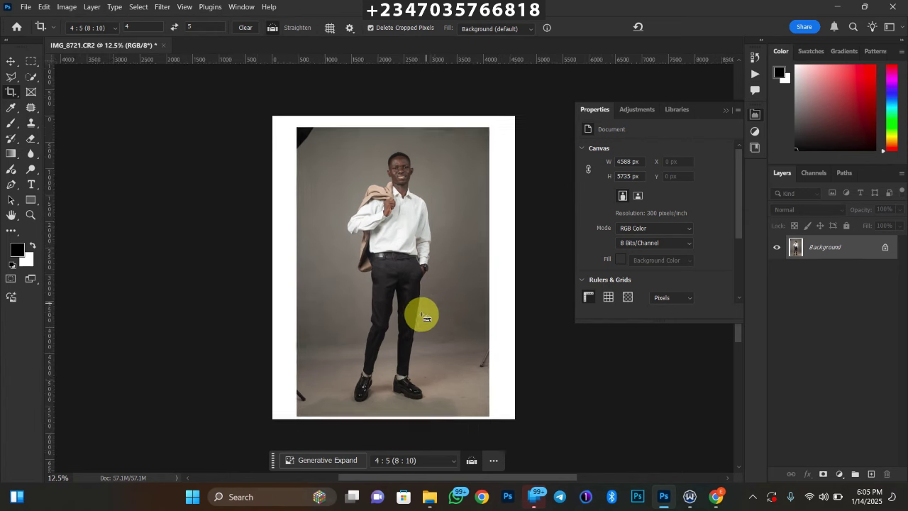
key("ctrl+plus")
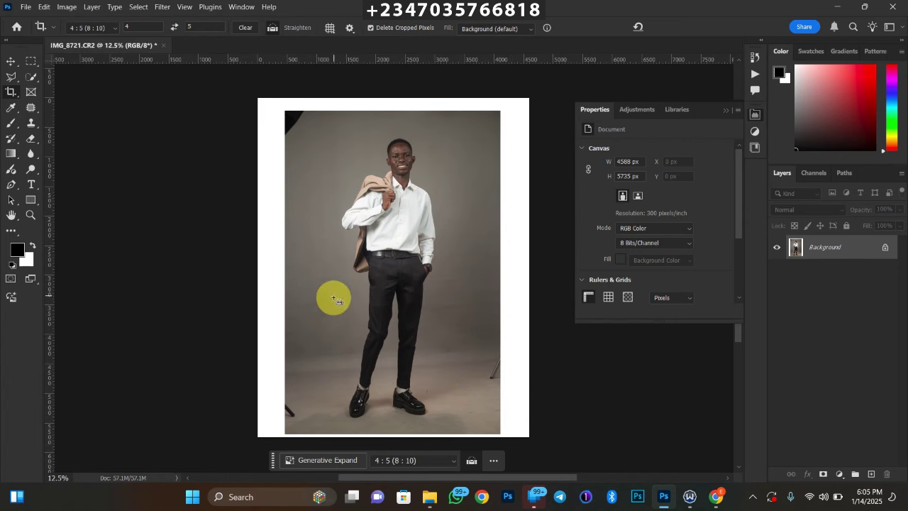
key("ctrl+minus")
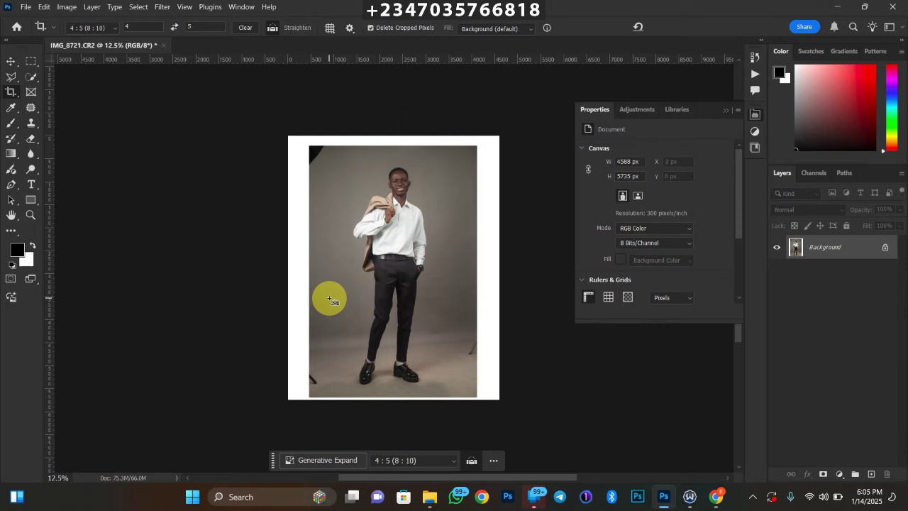
key("ctrl+plus")
key("ctrl+minus")
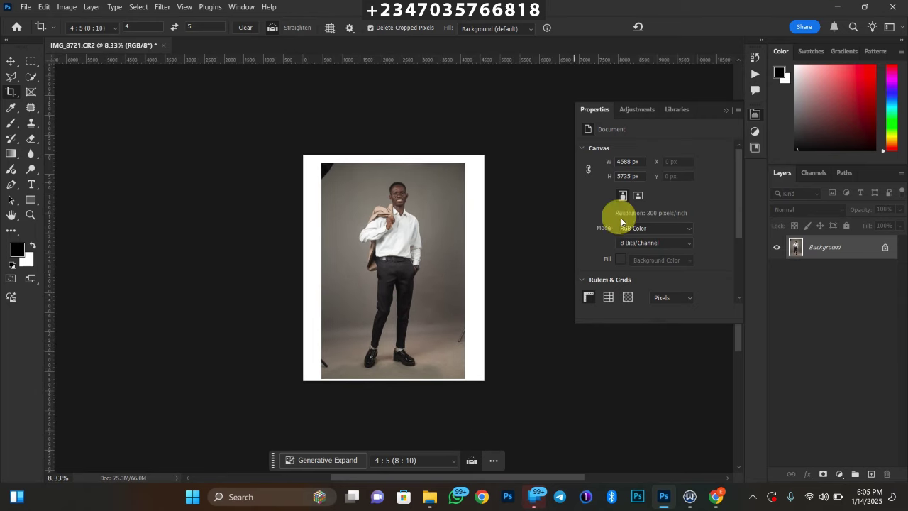
key("ctrl+plus")
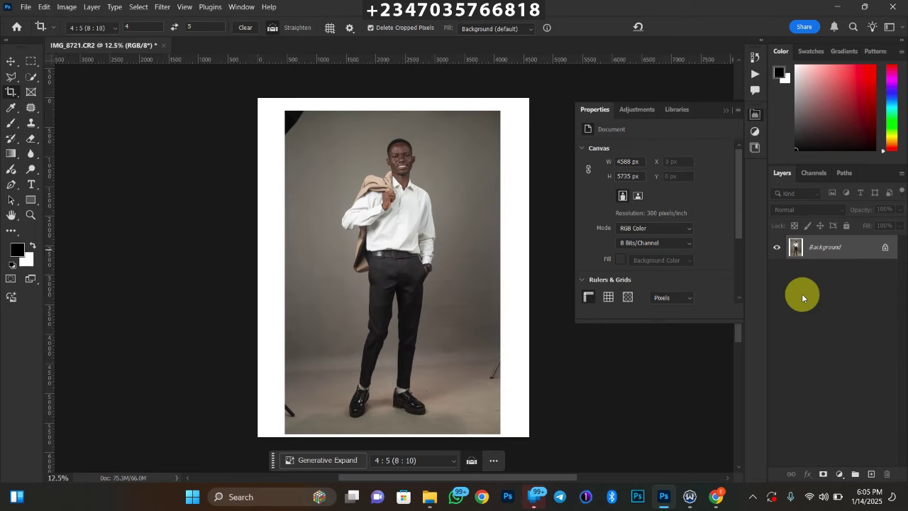
- Duplicate the Background layer and select the man on the copy with Select Subject
key("ctrl+j")
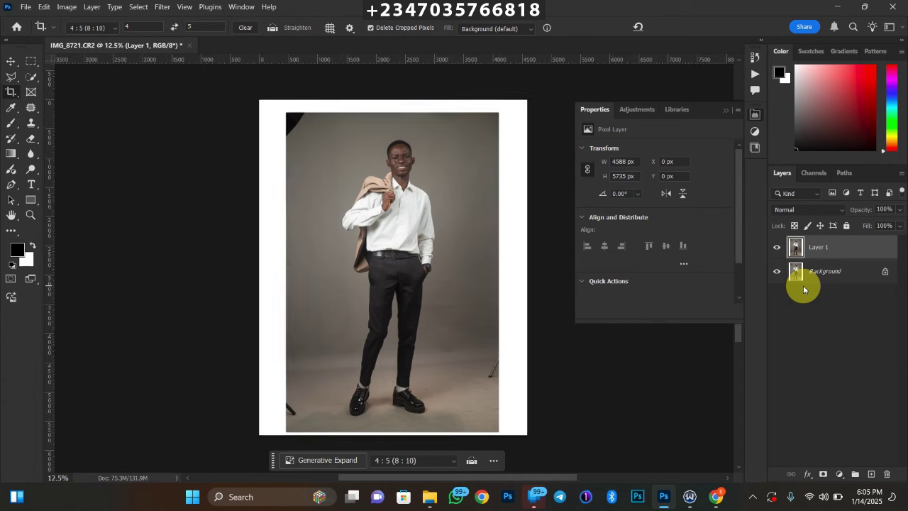
key("ctrl+minus")
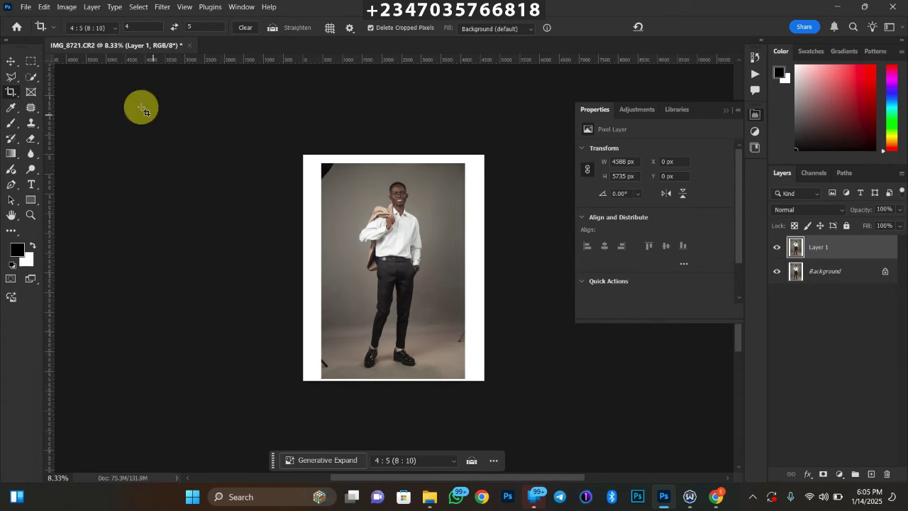
left_click(31, 76)
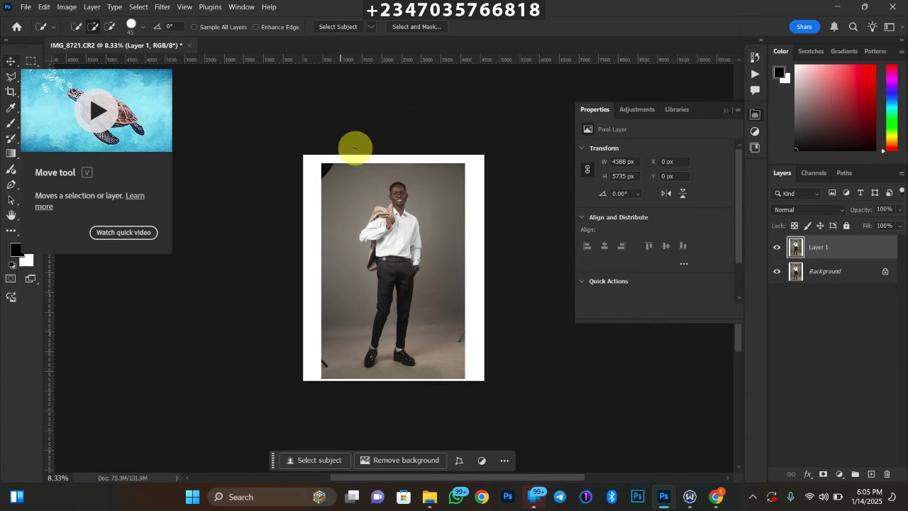
left_click(328, 32)
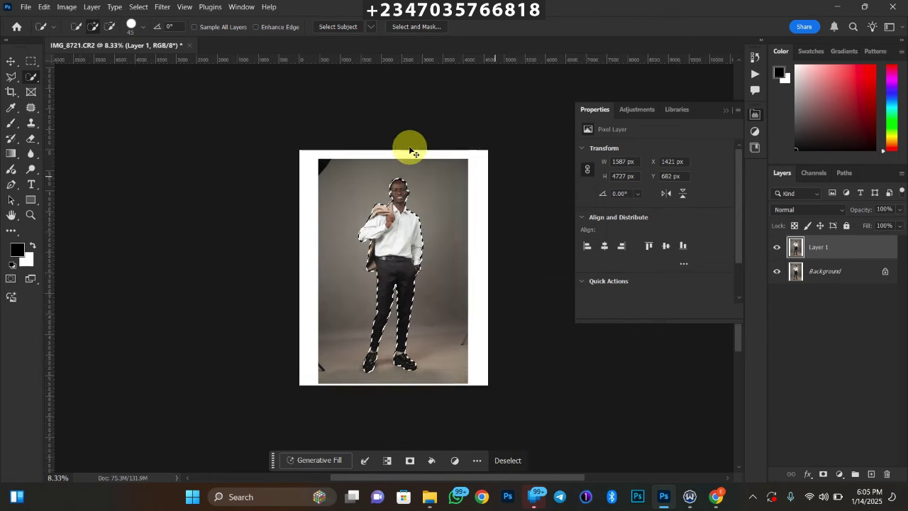
- Inspect the selection's edge up close from the shoes along the legs to the waist and arm
key("ctrl+plus")
key("ctrl+plus")
left_click_drag(381, 237, 406, 143)
key("ctrl+plus")
left_click_drag(434, 277, 413, 148)
key("ctrl+plus")
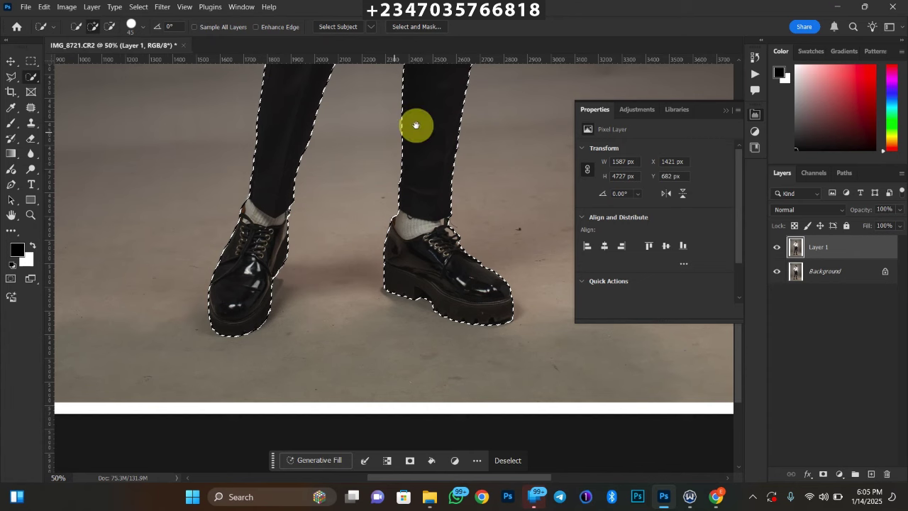
left_click_drag(390, 204, 371, 313)
left_click_drag(399, 140, 385, 278)
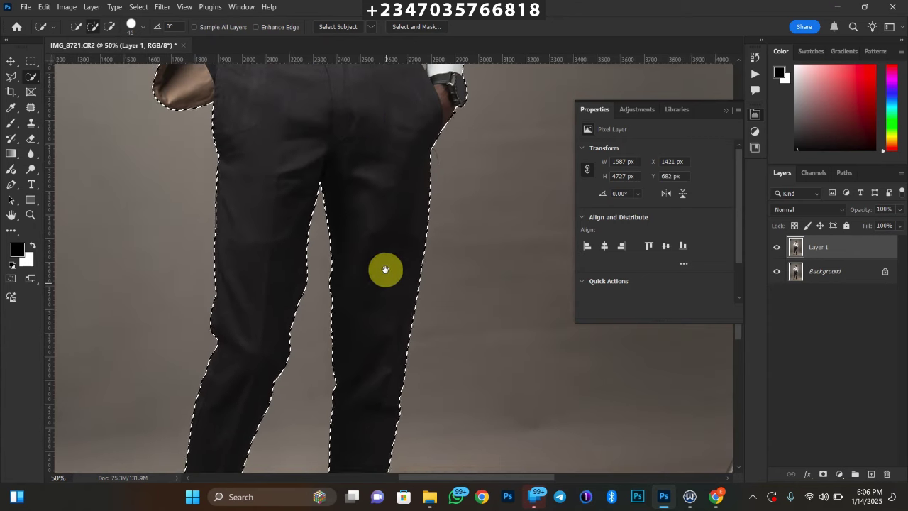
left_click_drag(372, 116, 386, 251)
left_click_drag(398, 82, 402, 206)
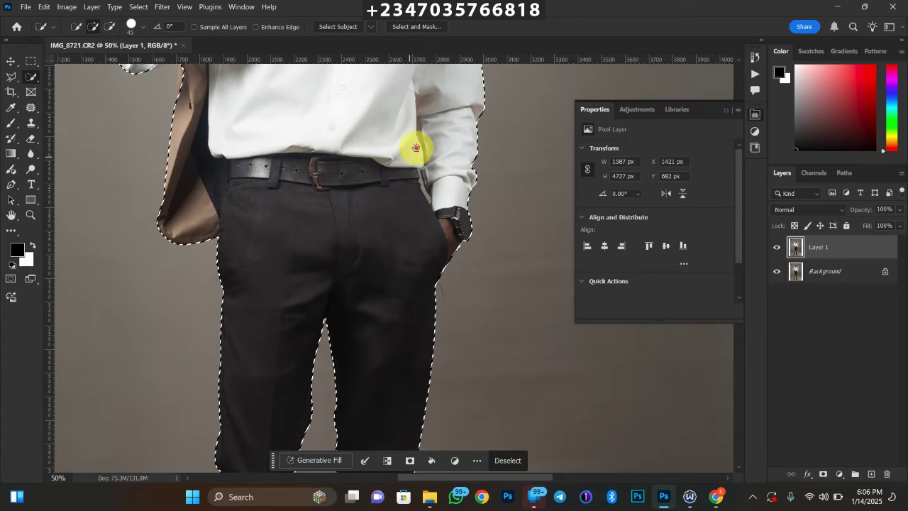
left_click_drag(411, 146, 402, 164)
- Subtract the background gap between the trousers' waist and the lowered arm from the selection with the Polygonal Lasso
key("ctrl+plus")
key("ctrl+plus")
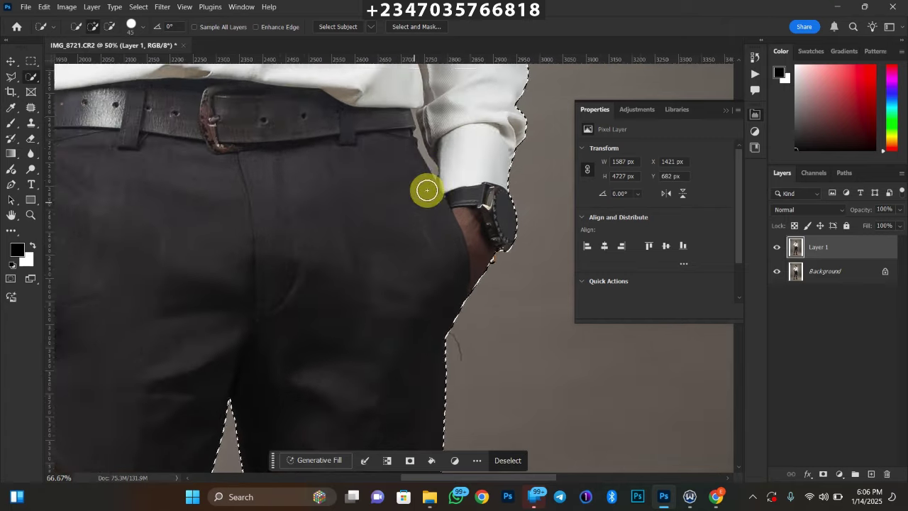
mouse_move(436, 218)
left_mouse_down()
mouse_move(432, 230)
mouse_move(418, 216)
left_mouse_up()
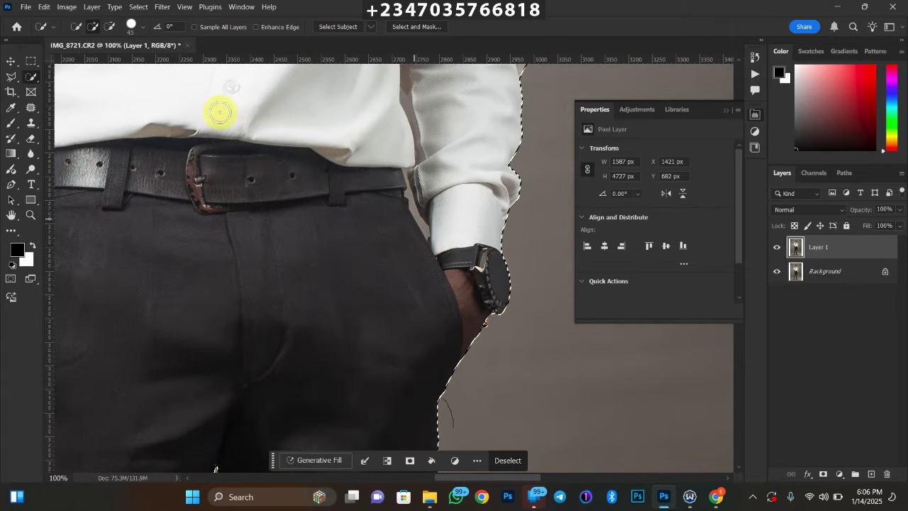
left_click(13, 75)
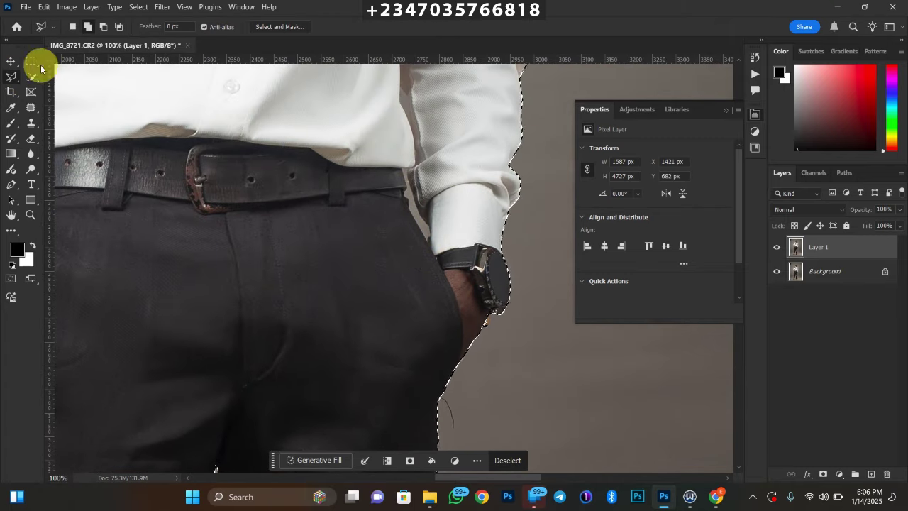
key("ctrl+plus")
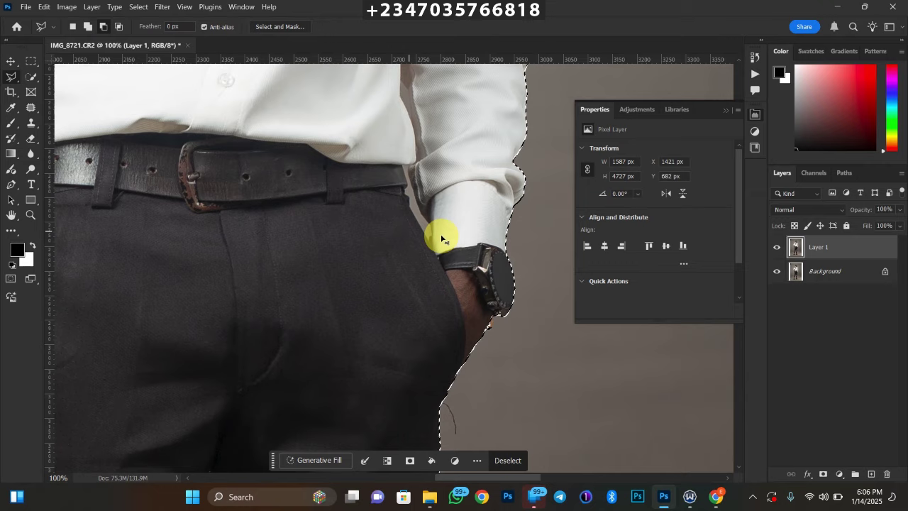
left_click(461, 215)
left_click(461, 207)
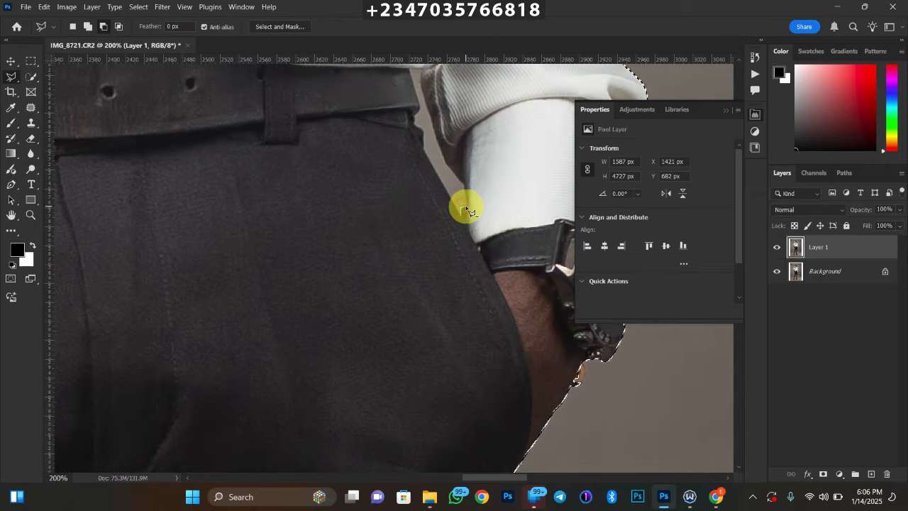
left_click(466, 205)
scroll(462, 227, "up", 1)
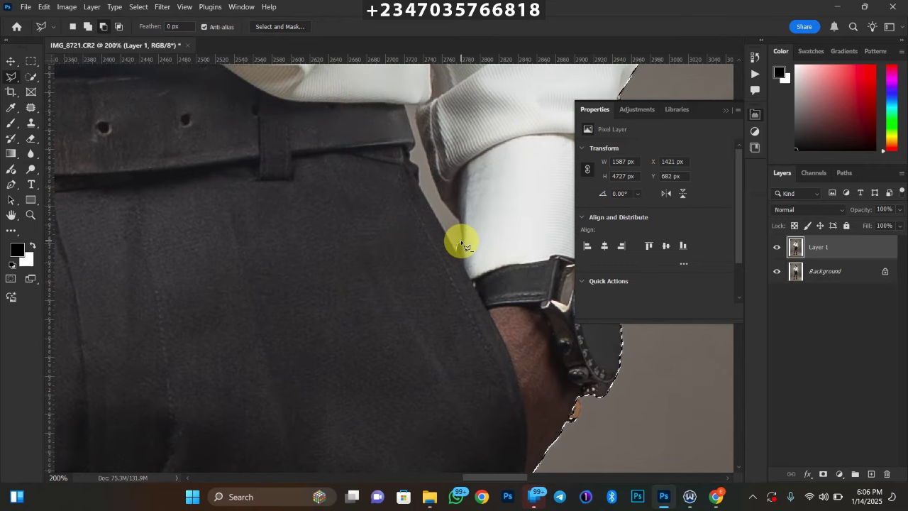
left_click(444, 198)
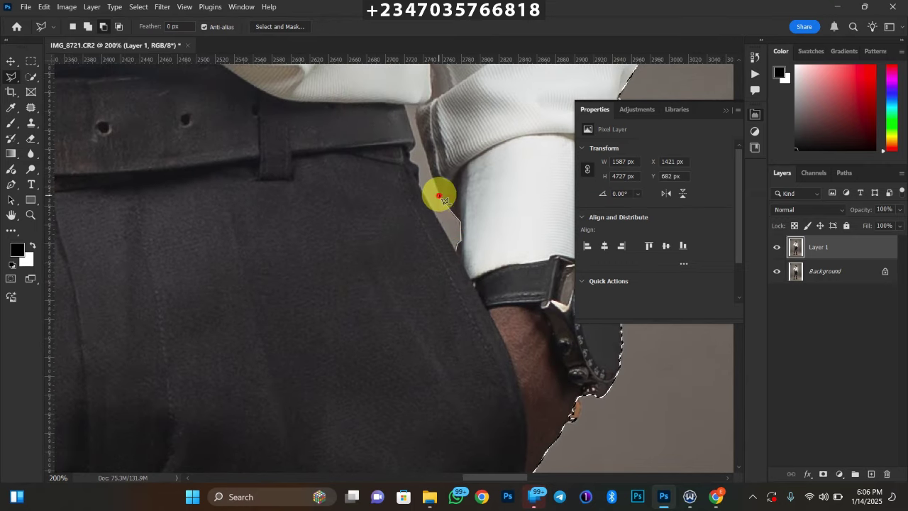
left_click(435, 177)
left_click(426, 151)
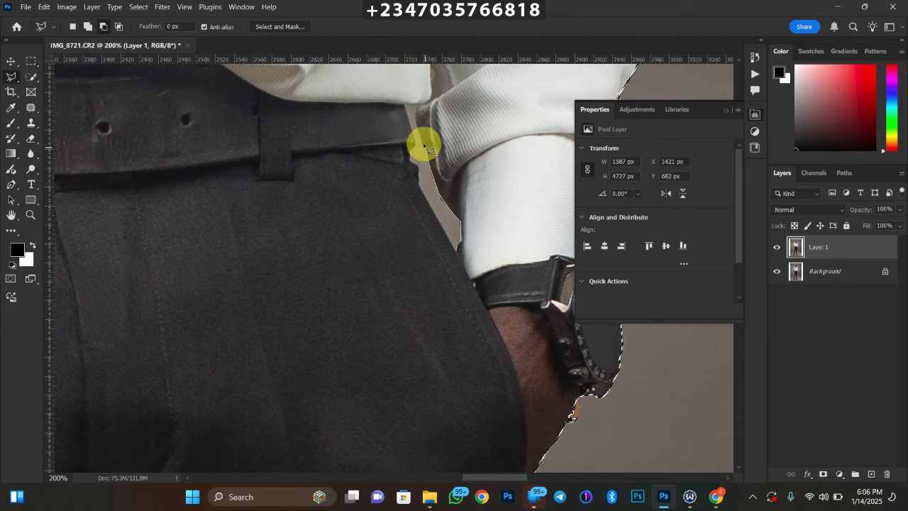
left_click(405, 105)
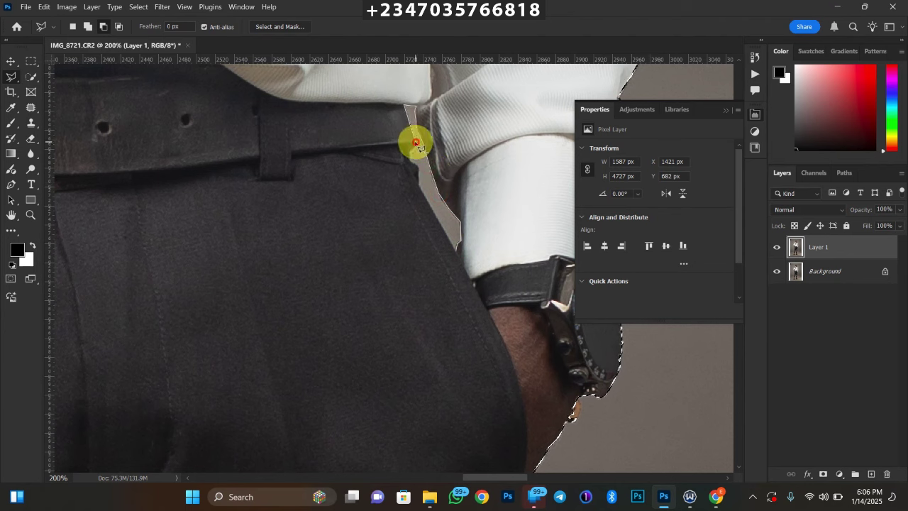
left_click(419, 186)
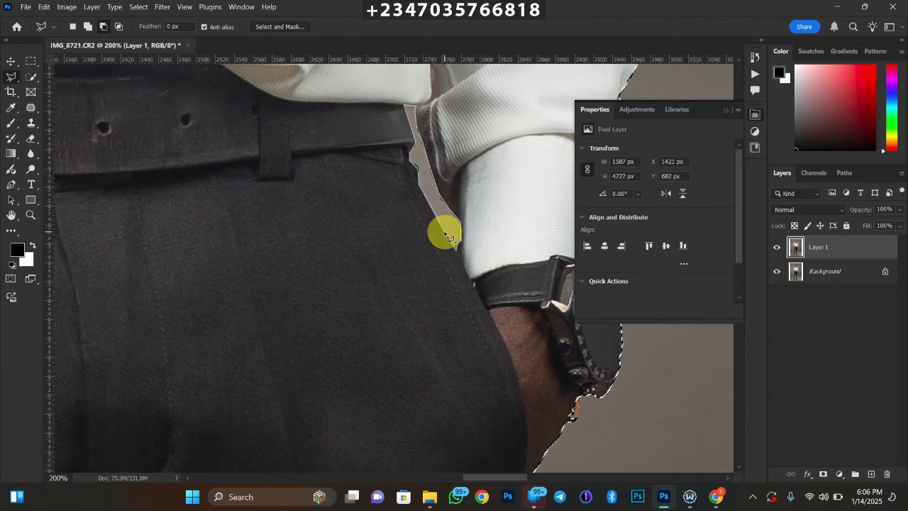
left_click(457, 253)
double_click(454, 248)
key("ctrl+minus")
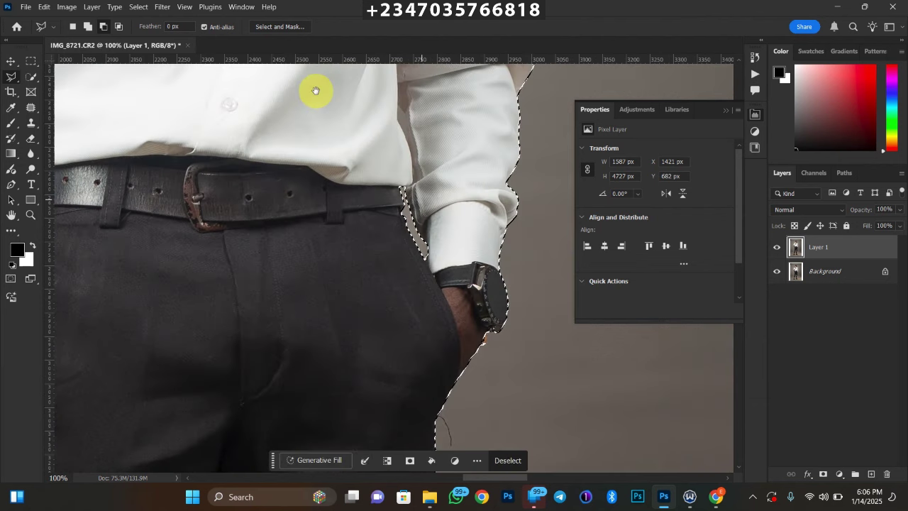
- Add the jacket's outer edge just below the raised elbow to the selection with the Polygonal Lasso in add mode
mouse_move(350, 186)
left_mouse_down()
mouse_move(346, 214)
mouse_move(480, 274)
left_mouse_up()
key("ctrl+minus")
key("ctrl+minus")
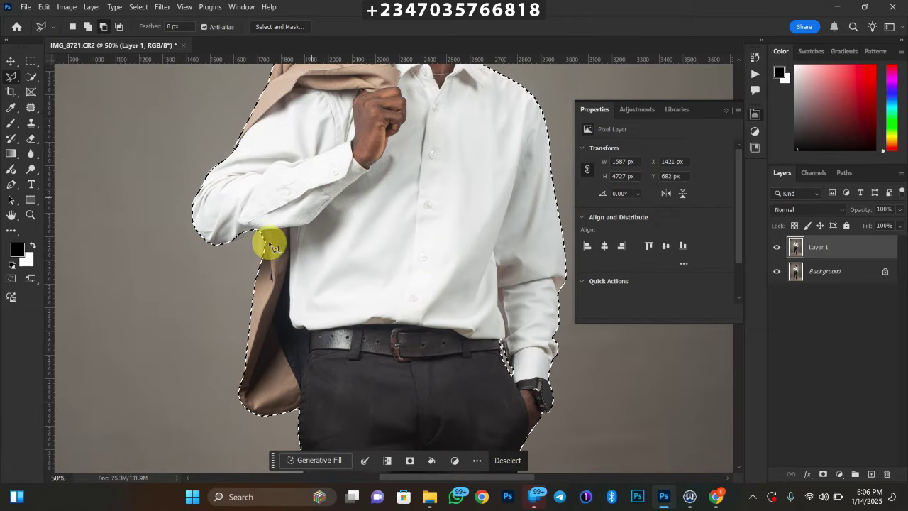
left_click(87, 26)
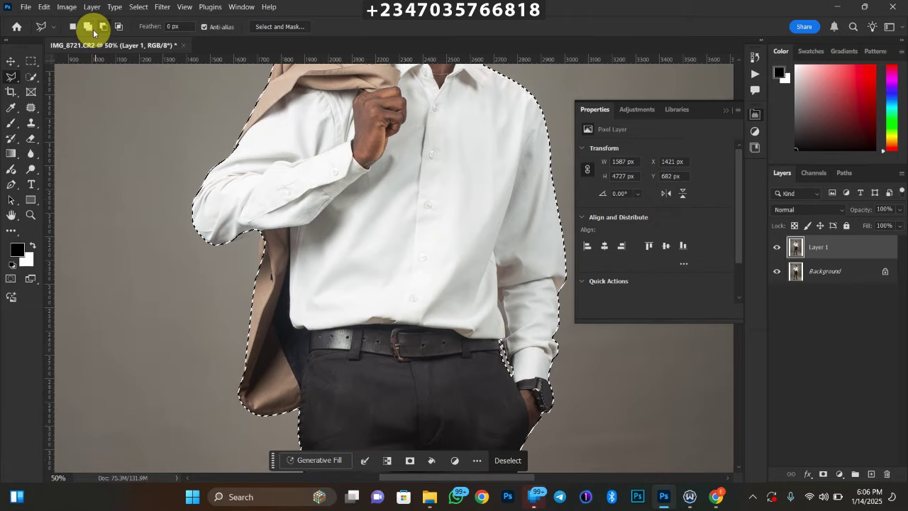
left_click(264, 276)
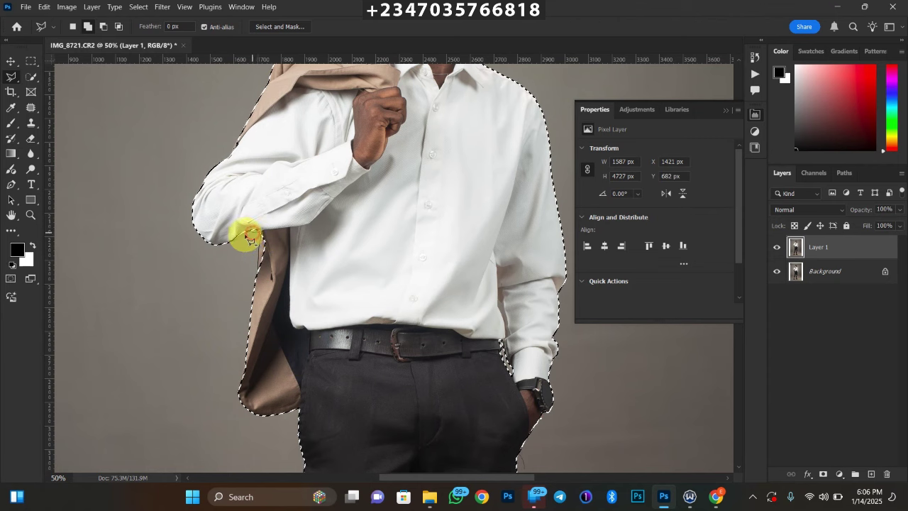
left_click(249, 238)
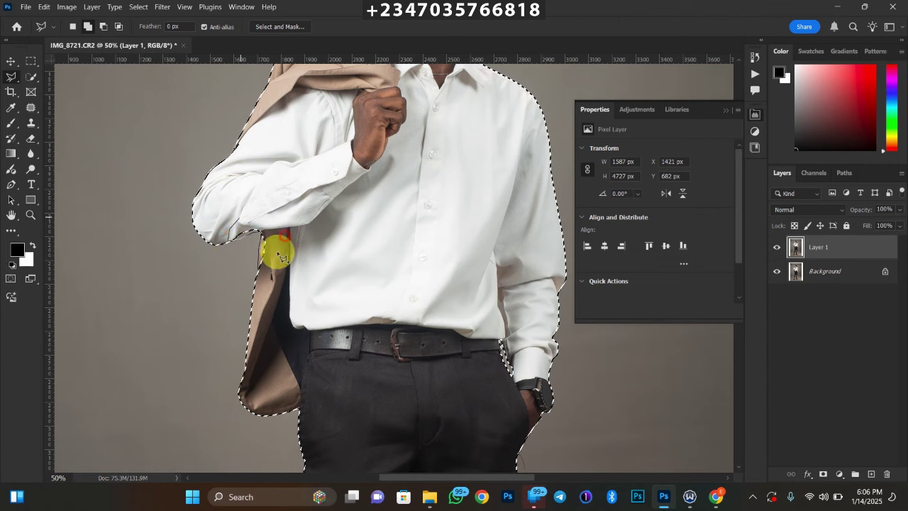
left_click(260, 272)
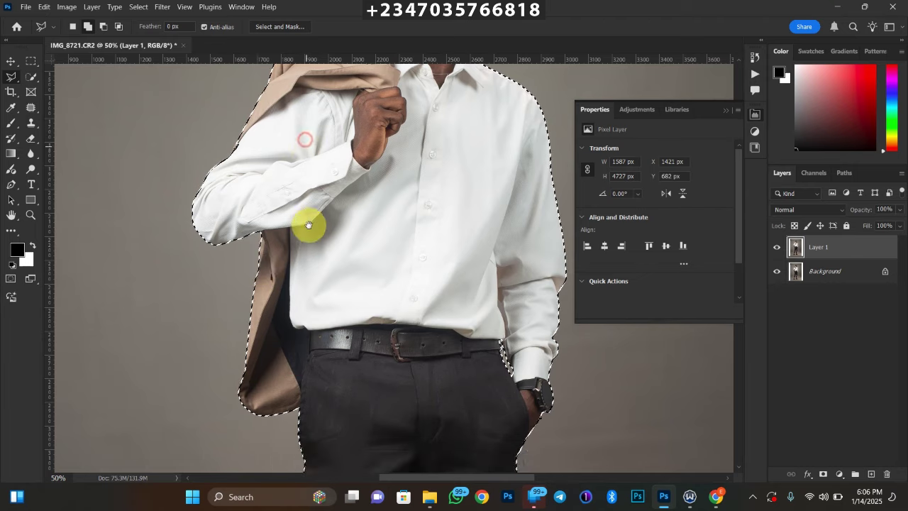
- Add the missed bit of edge where the jacket meets the raised arm's upper sleeve to the selection
scroll(308, 222, "up", 3)
left_click(271, 263)
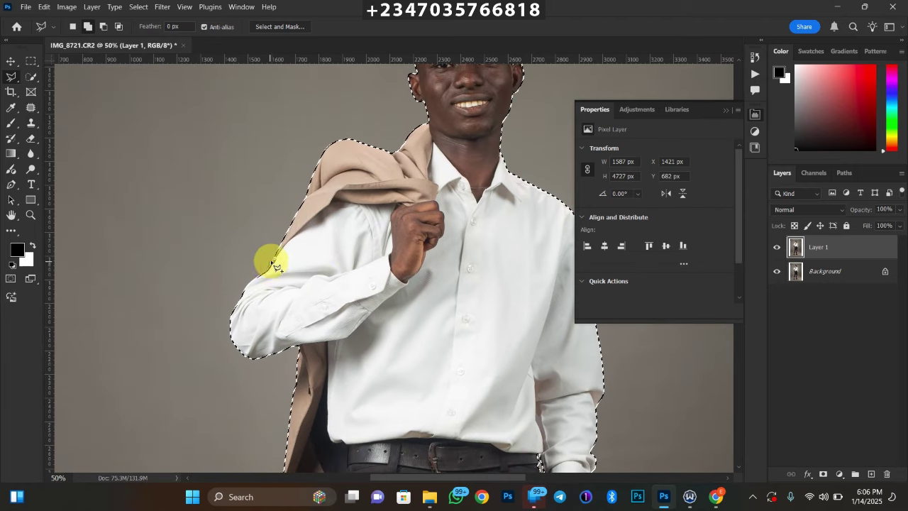
left_click(279, 256)
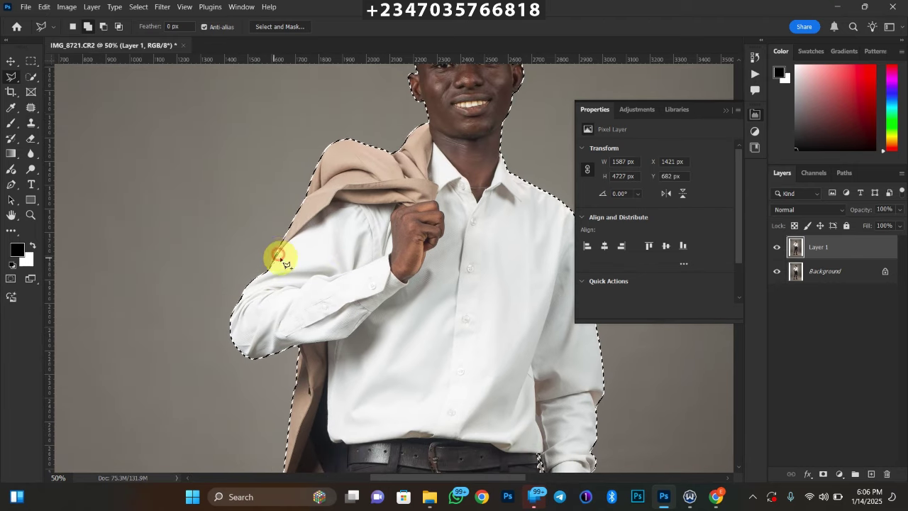
left_click(274, 269)
- Examine the selection's edge around the head and ear up close, and check the whole figure's outline
scroll(397, 183, "down", 3)
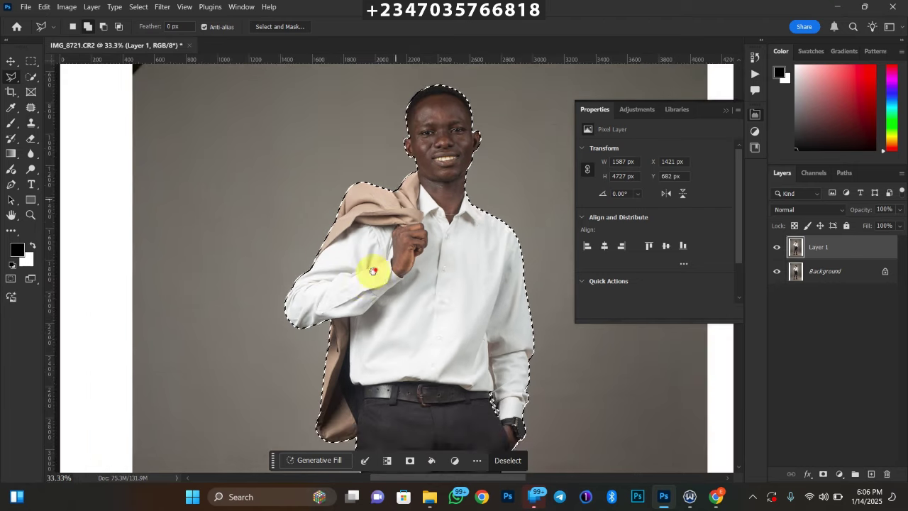
scroll(365, 276, "up", 1)
scroll(375, 250, "up", 2)
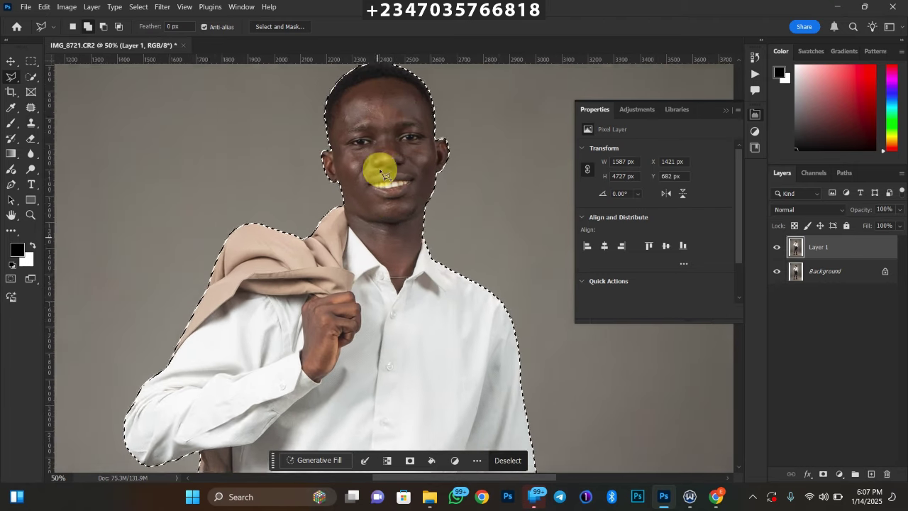
scroll(382, 238, "up", 1)
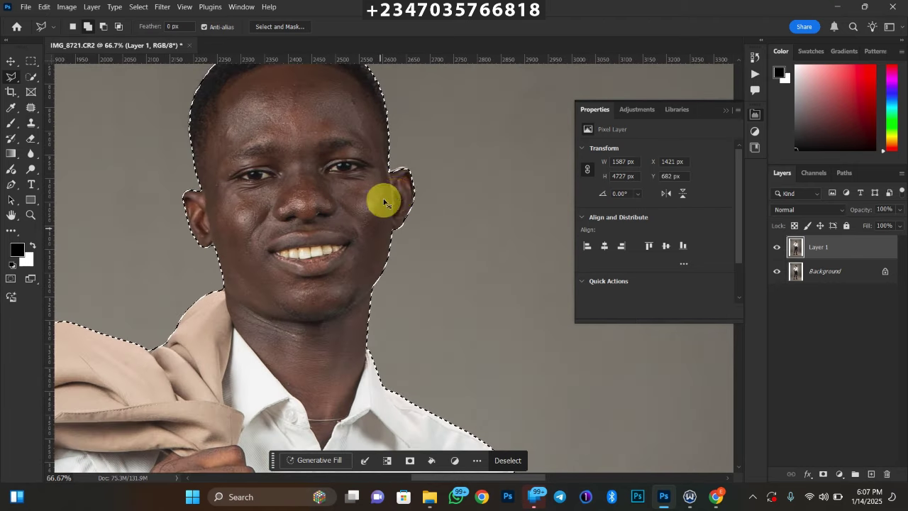
scroll(390, 204, "up", 2)
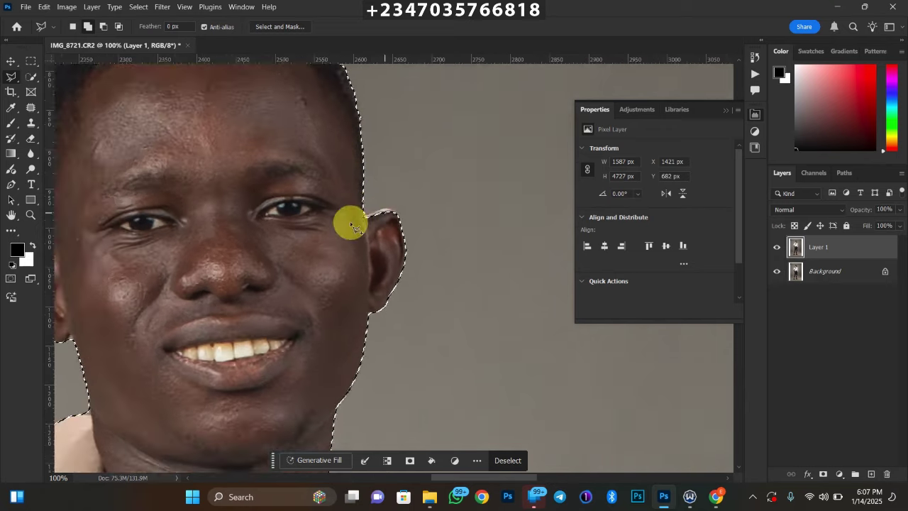
mouse_move(359, 207)
left_mouse_down()
mouse_move(387, 194)
mouse_move(404, 212)
mouse_move(393, 228)
mouse_move(371, 227)
mouse_move(360, 206)
left_mouse_up()
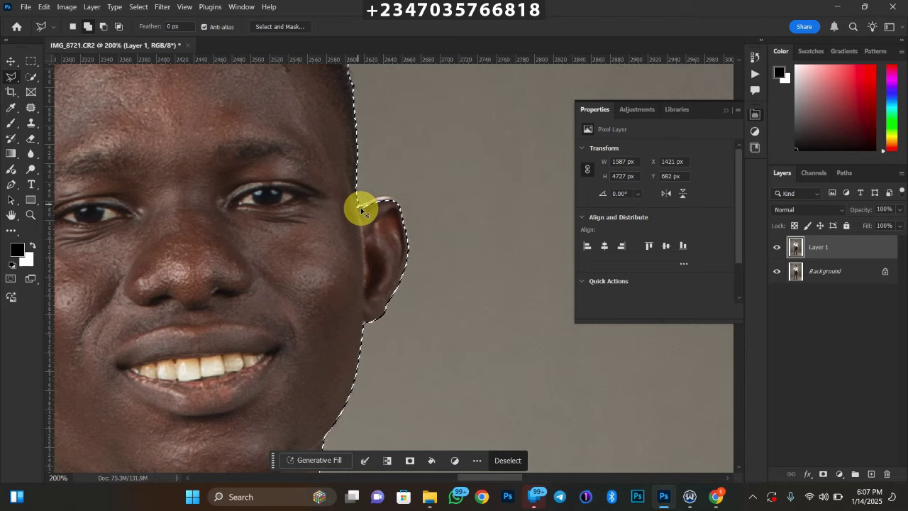
scroll(356, 198, "down", 6)
scroll(387, 163, "down", 1)
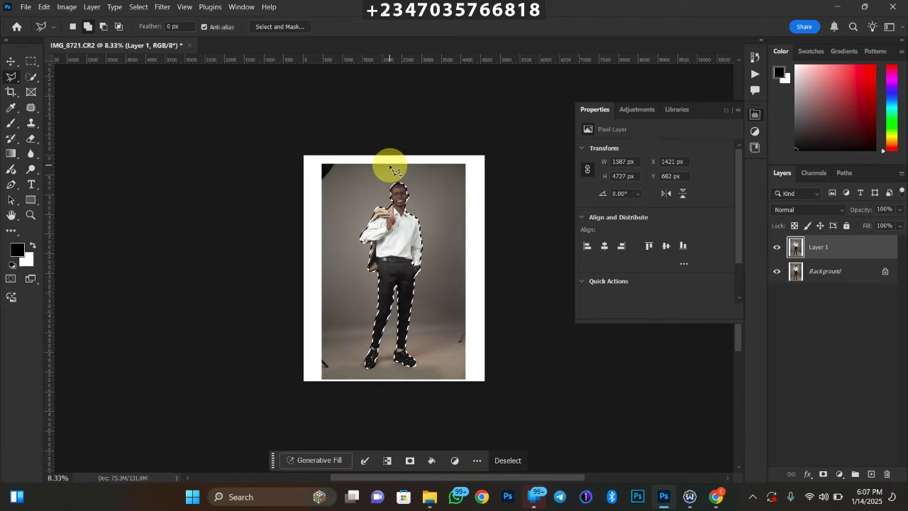
scroll(387, 163, "up", 2)
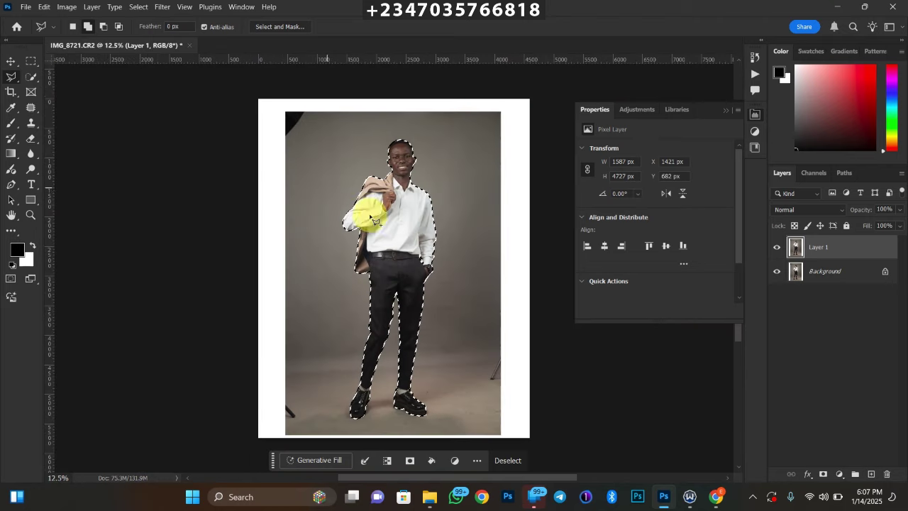
- Feather the selection around the man by 2 pixels
right_click(401, 220)
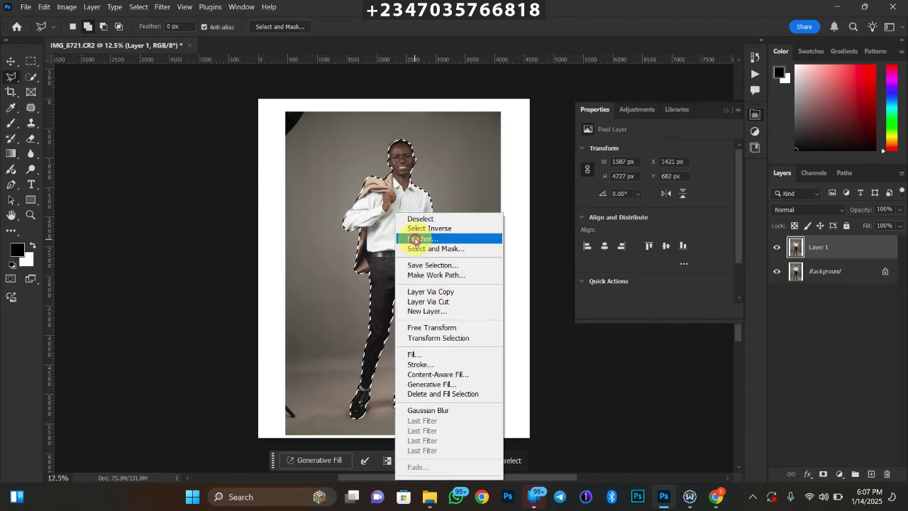
left_click(415, 237)
type("2")
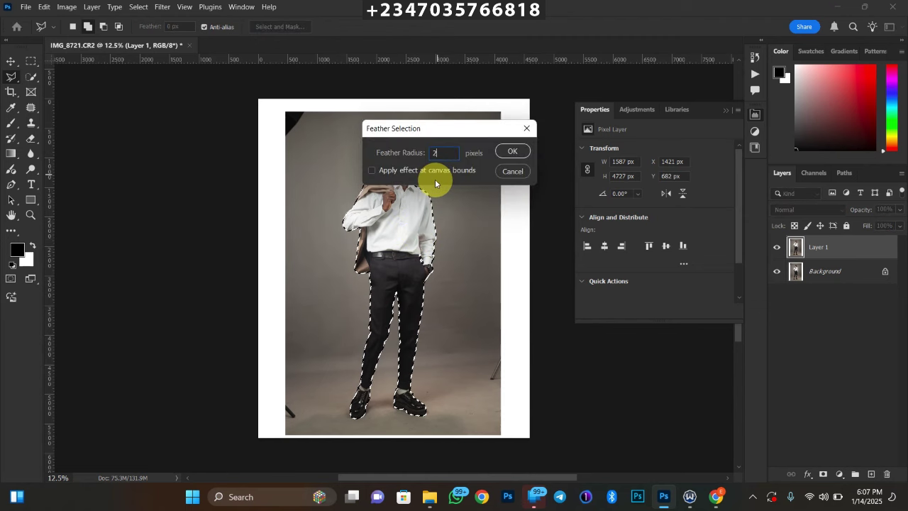
key("Return")
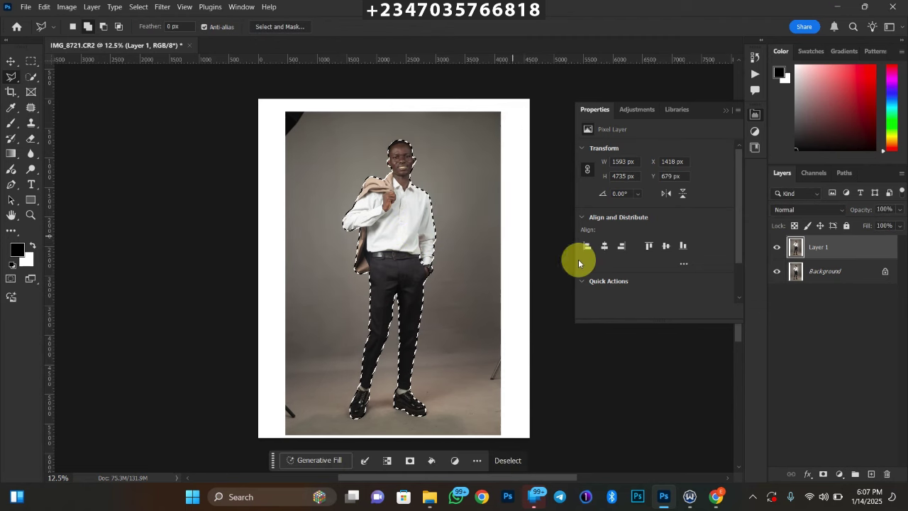
- Turn the selection into a layer mask on Layer 1 and check the cutout by briefly hiding the Background layer
left_click(823, 474)
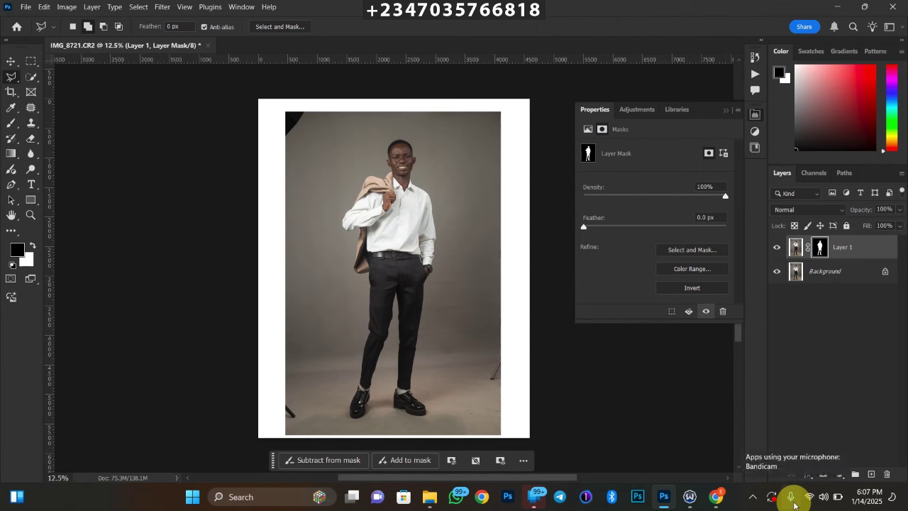
left_click(776, 272)
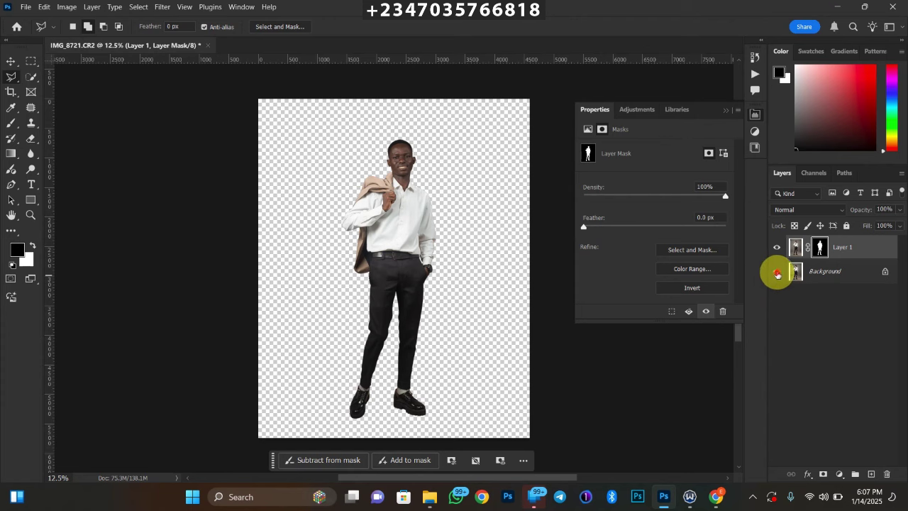
left_click(777, 272)
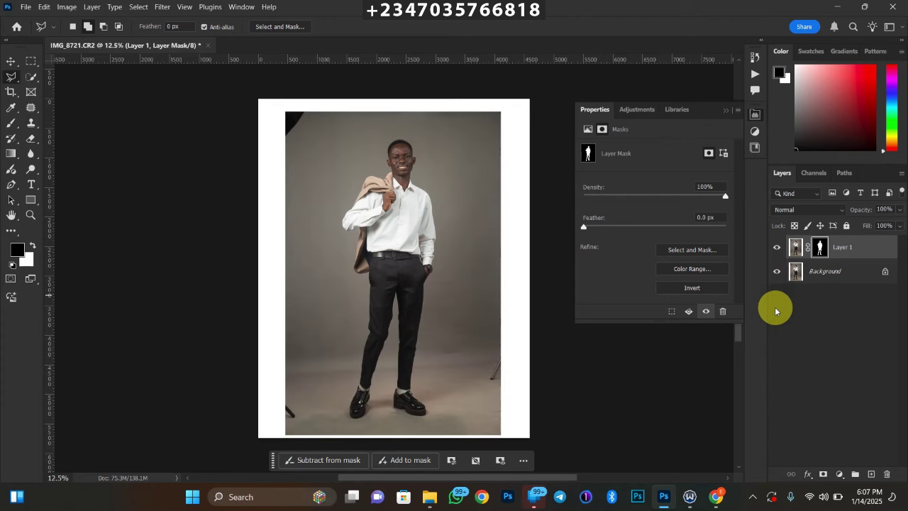
- Duplicate the Background layer and name the copy fill
left_click(828, 276)
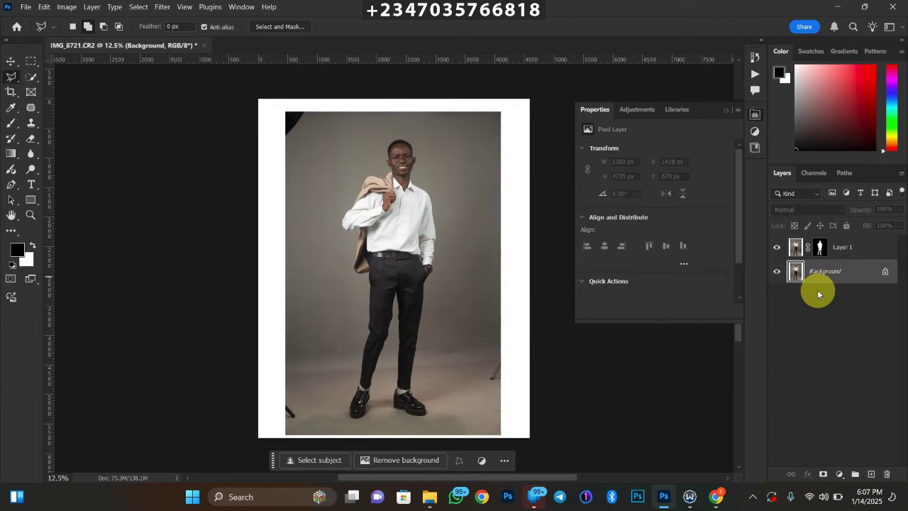
key("ctrl+j")
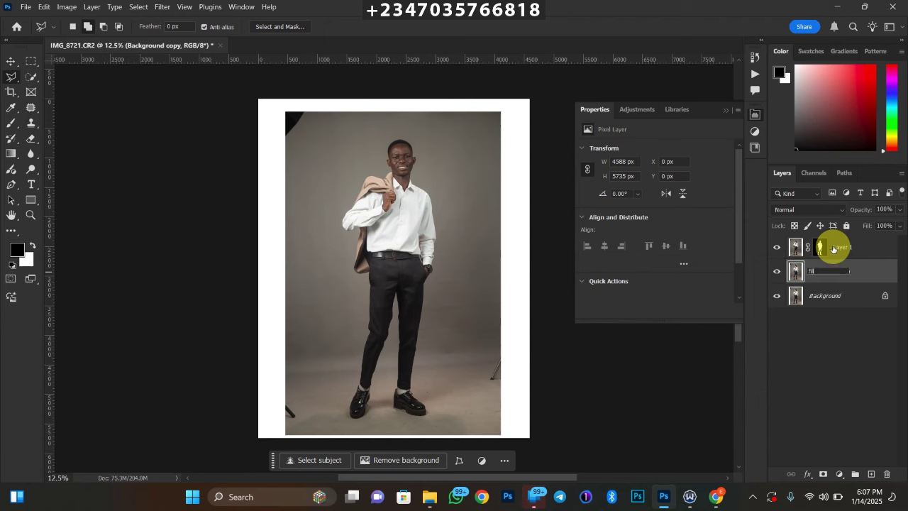
key("Return")
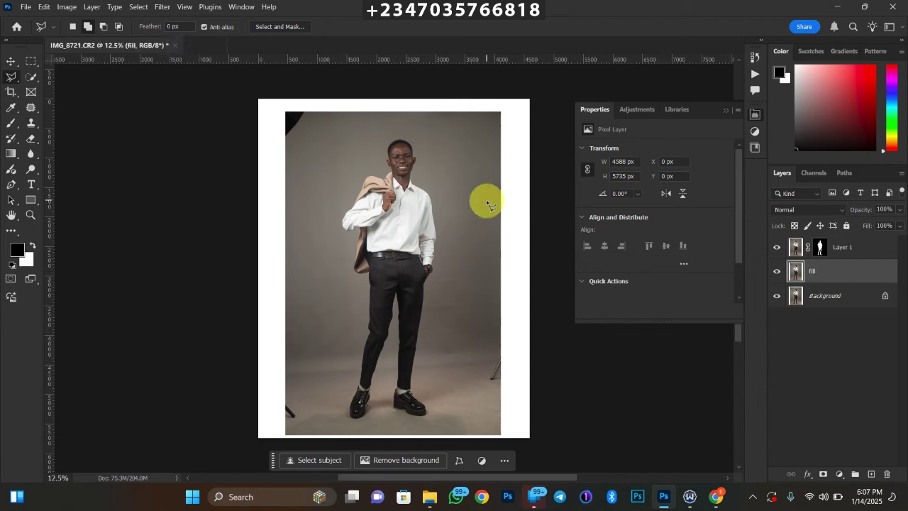
- Load Layer 1's mask as a selection of the man and expand it by 8 pixels
left_click(820, 254, "ctrl")
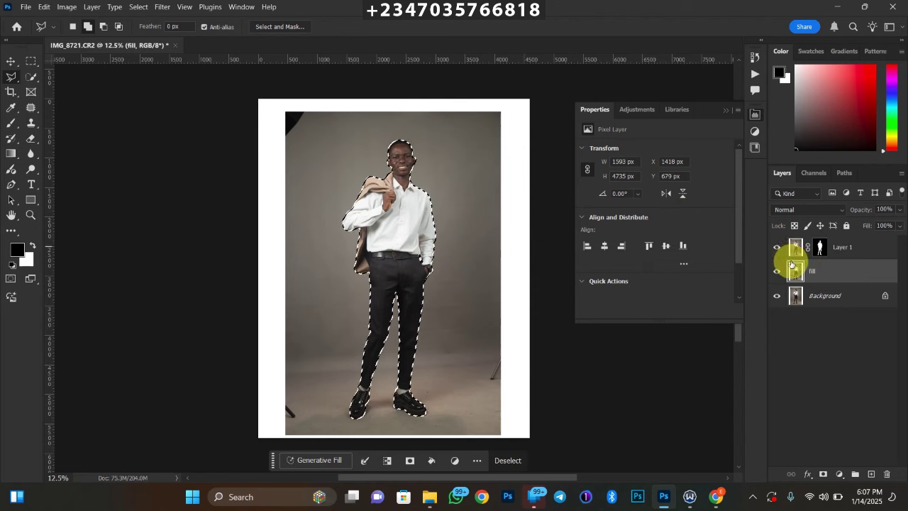
left_click(137, 7)
mouse_move(234, 179)
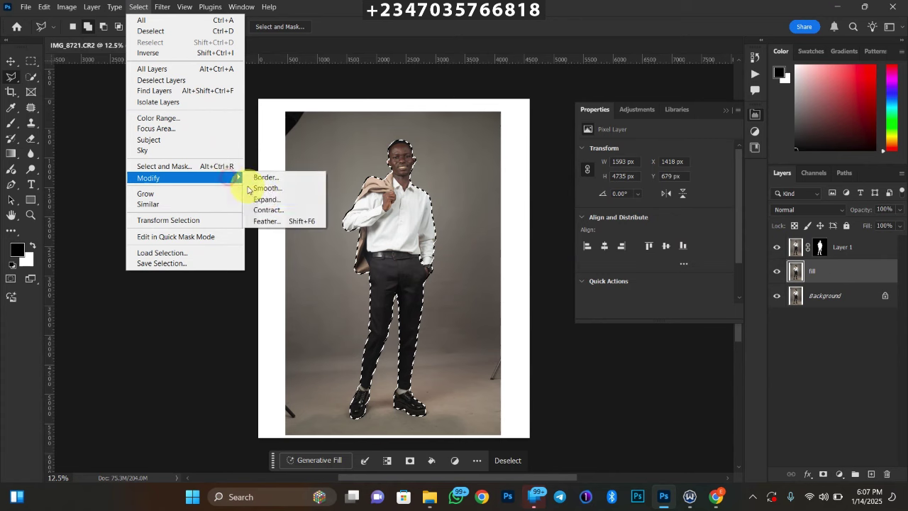
left_click(264, 202)
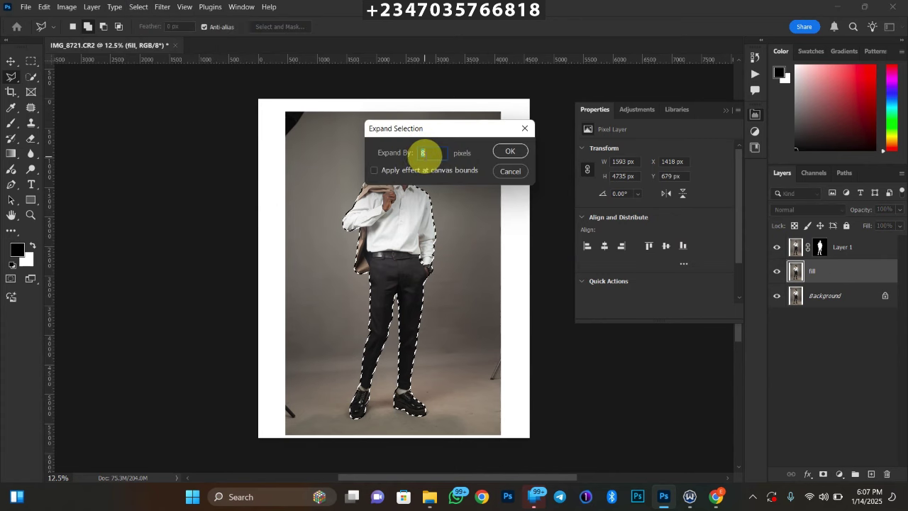
key("Return")
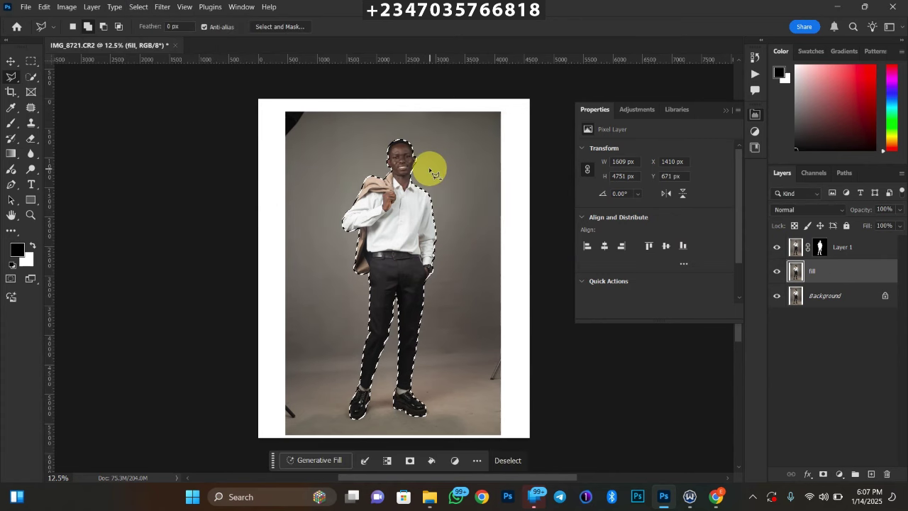
- Add the white canvas borders, the dark upper corner and the stand legs at the photo's edges to the selection with the Rectangular Marquee
left_click(32, 62)
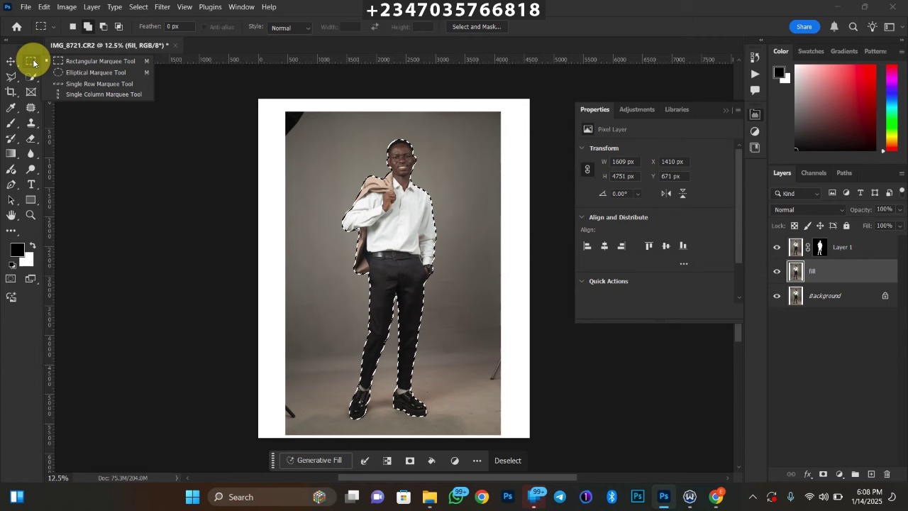
left_click(86, 28)
key("ctrl+minus")
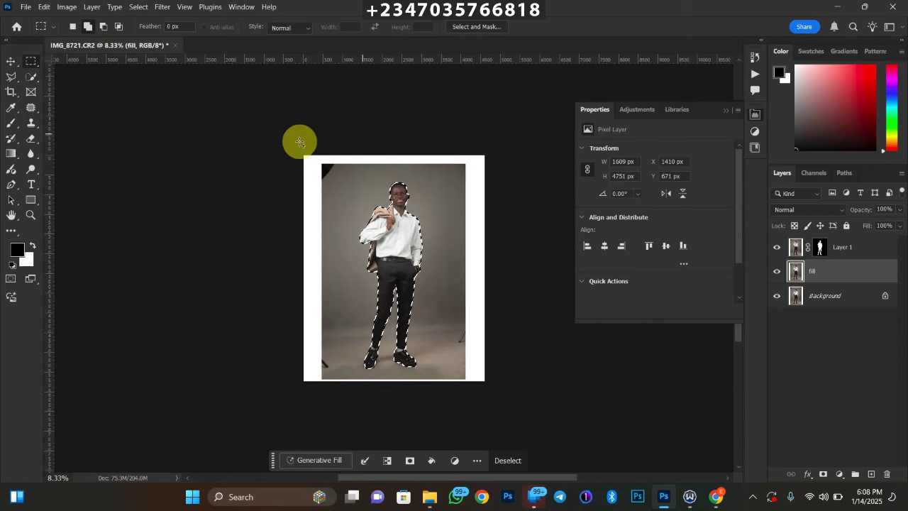
left_click_drag(282, 138, 555, 406)
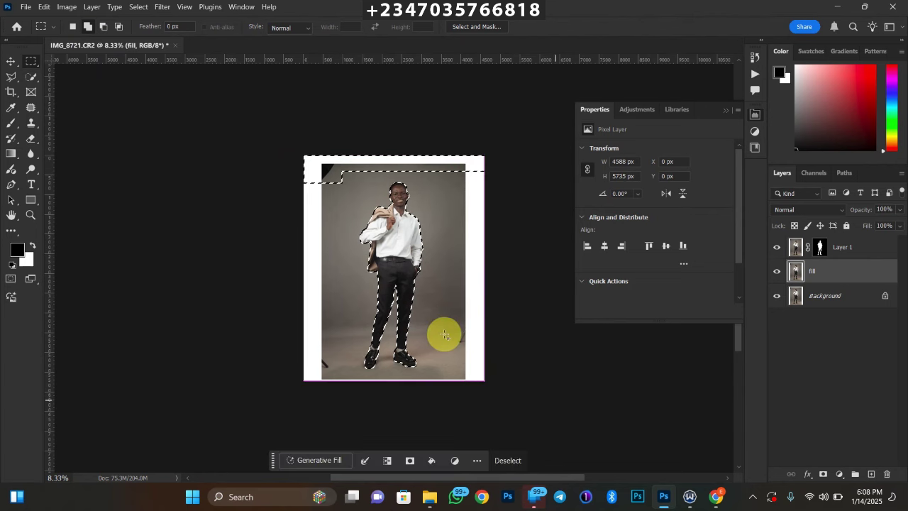
left_click_drag(454, 335, 462, 346)
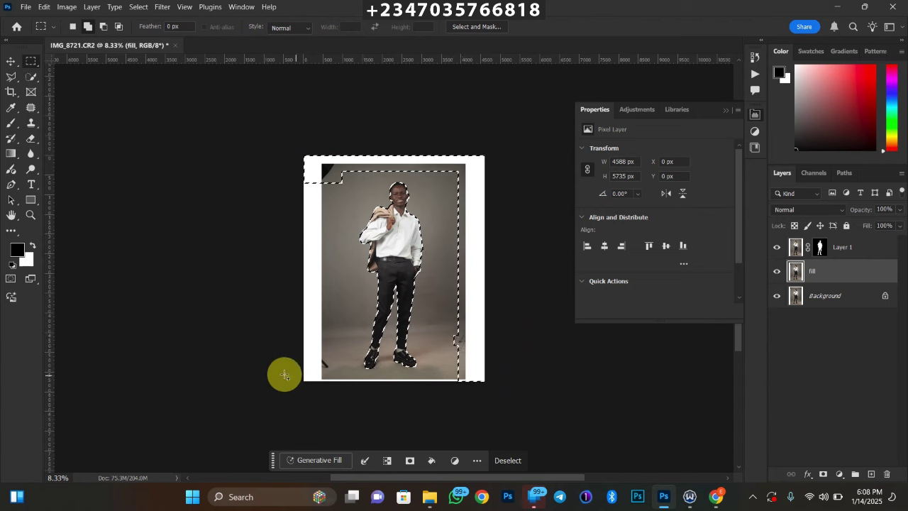
left_click_drag(284, 375, 479, 402)
left_click_drag(305, 182, 326, 371)
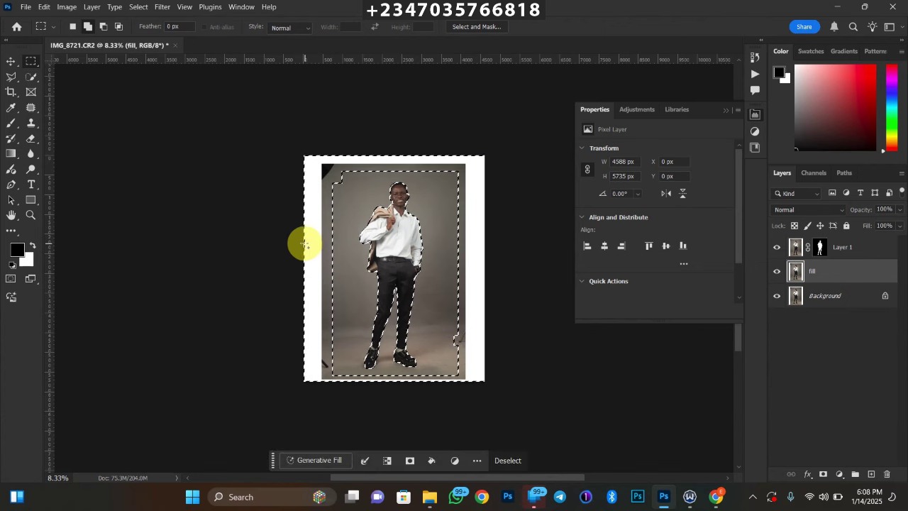
right_click(388, 212)
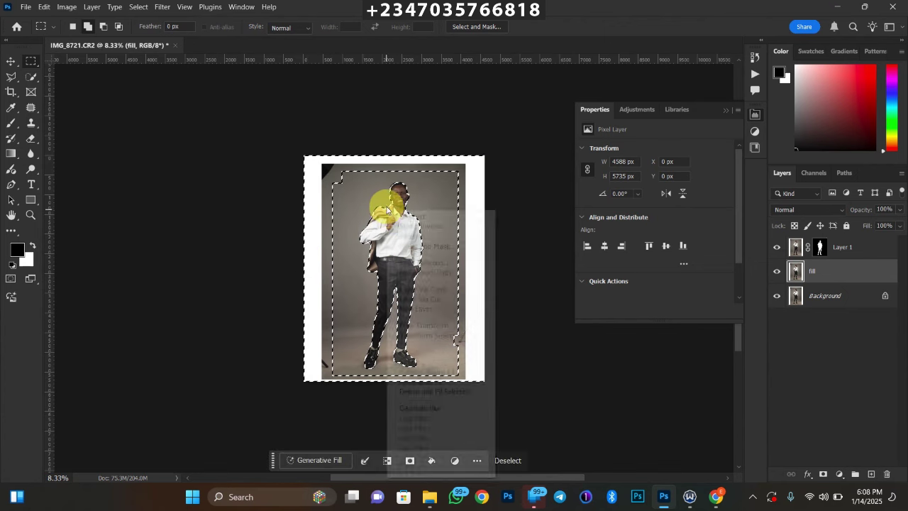
left_click(415, 237)
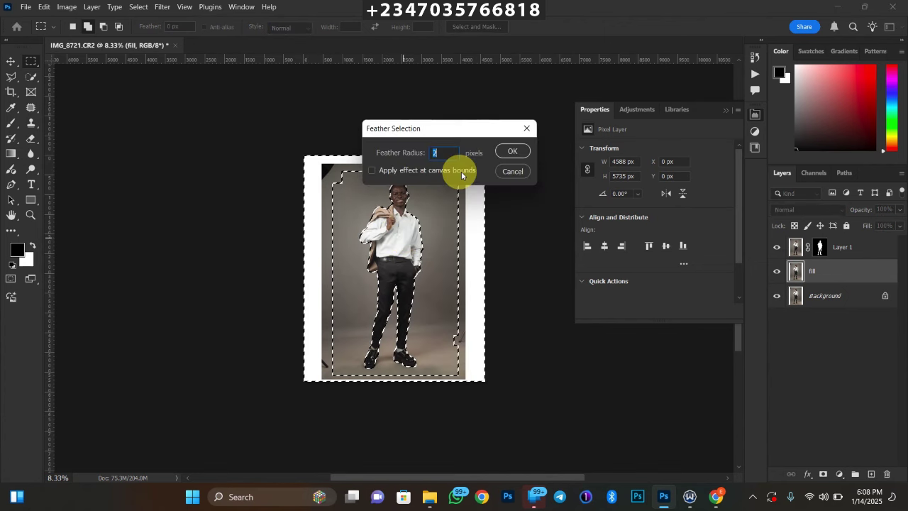
left_click(511, 171)
- Fill the selection on the fill layer with Content-Aware at Normal mode and 100% opacity, with Color Adaptation on, and deselect
right_click(355, 193)
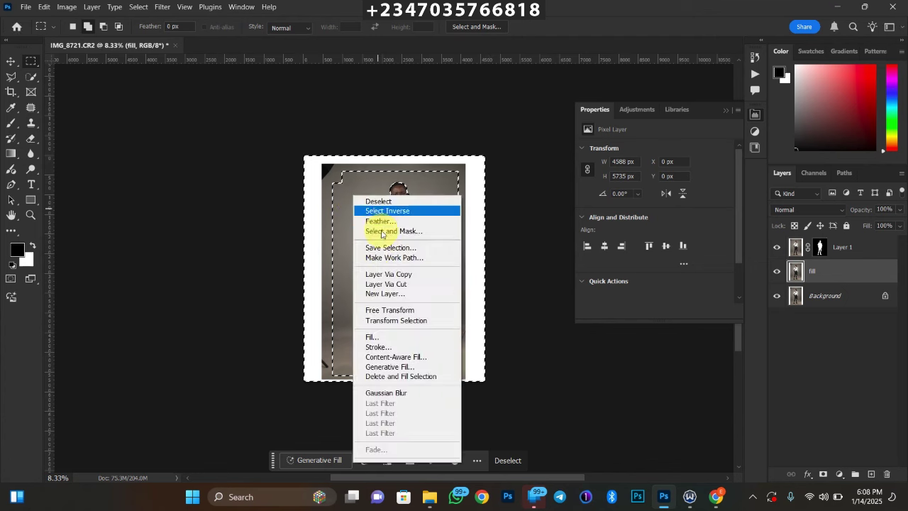
left_click(370, 339)
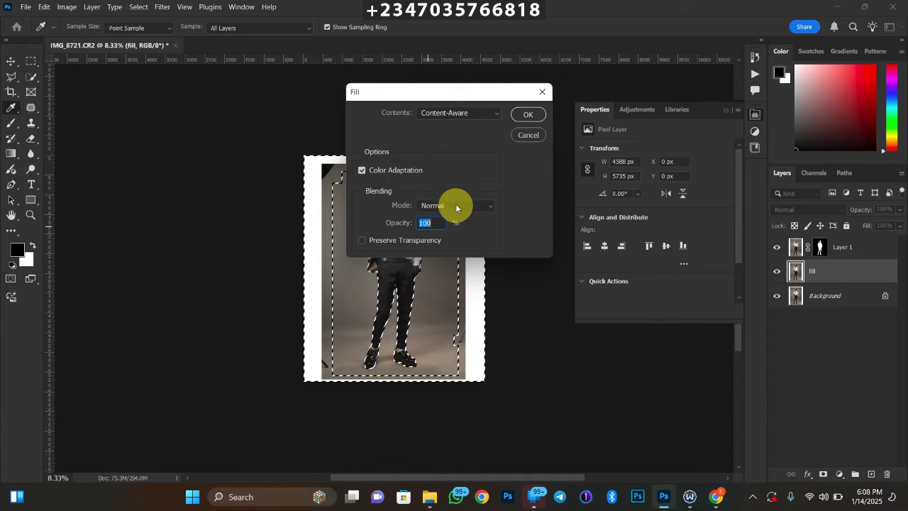
left_click(525, 115)
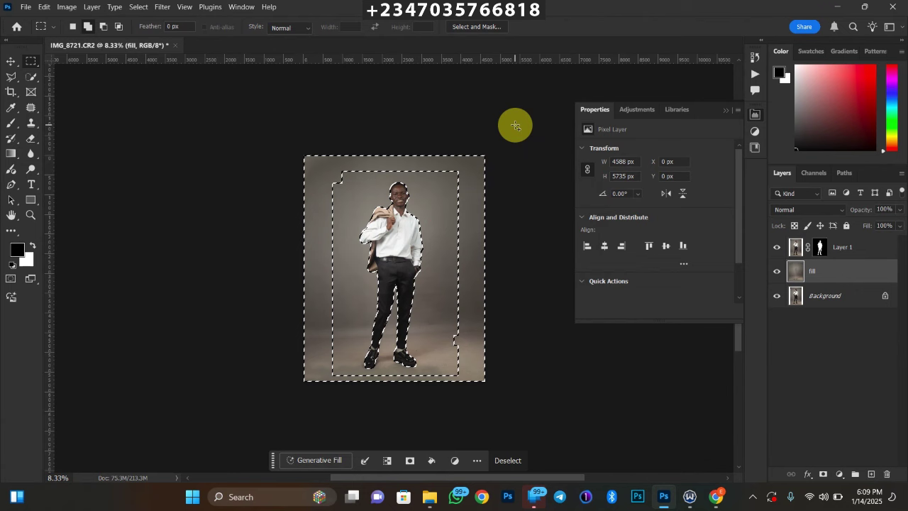
key("ctrl+d")
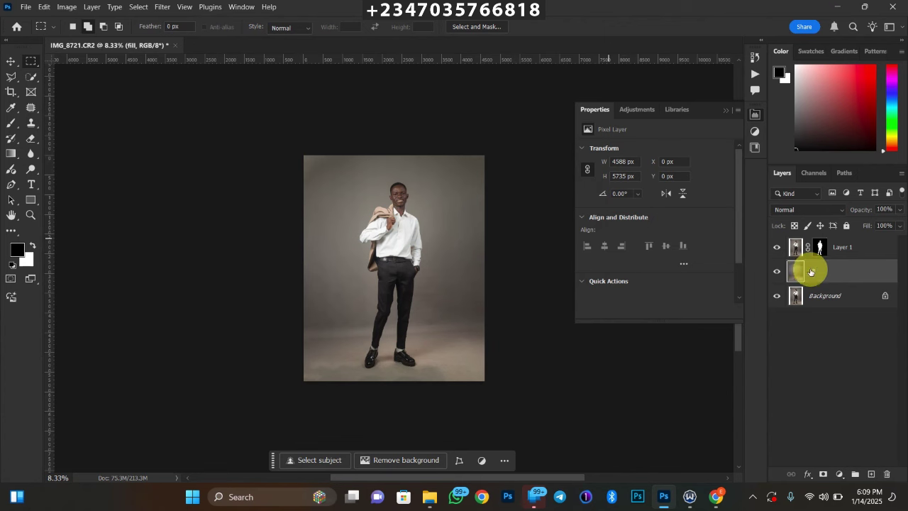
- Duplicate the fill layer and name the copy blur
key("ctrl+j")
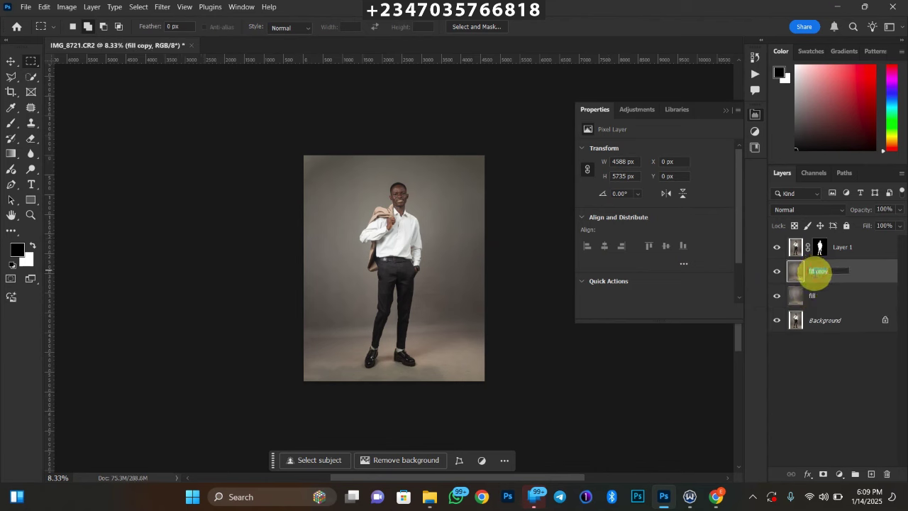
type("ur")
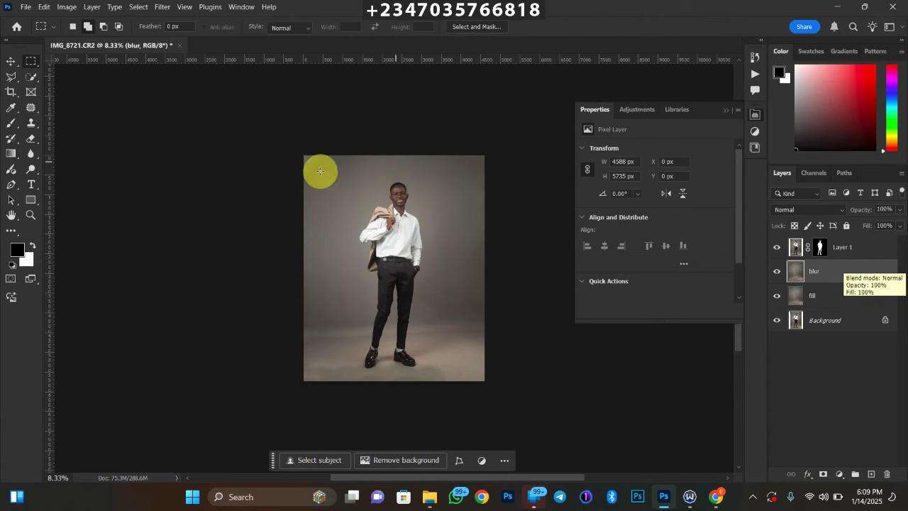
key("ctrl+plus")
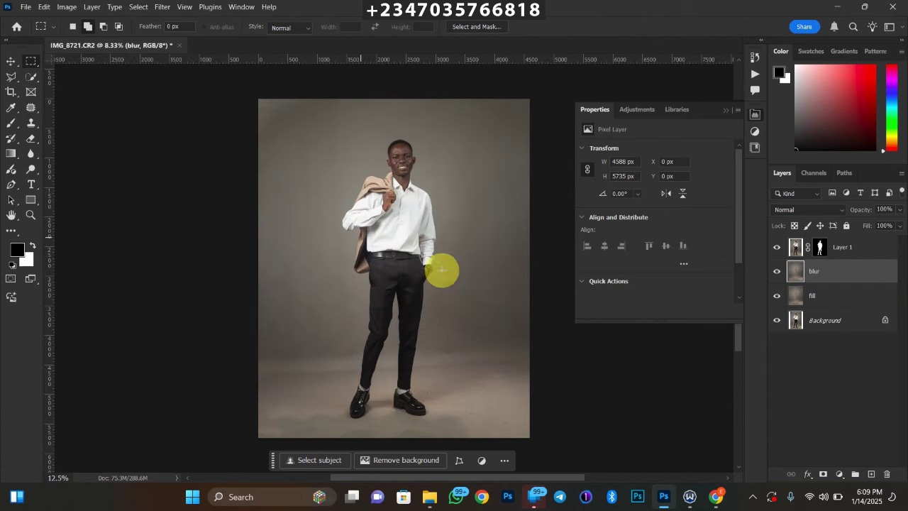
key("ctrl+minus")
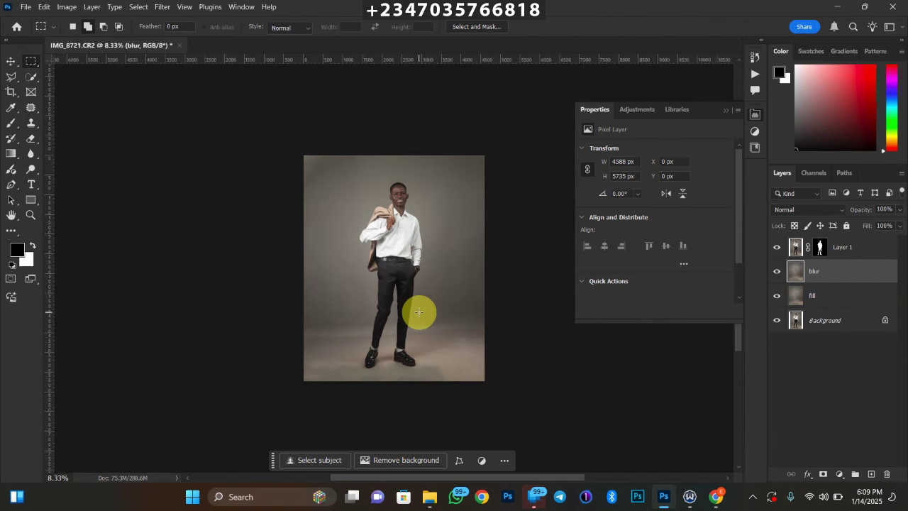
- Apply a Gaussian Blur with a 200-pixel radius to the blur layer
left_click(160, 7)
mouse_move(258, 140)
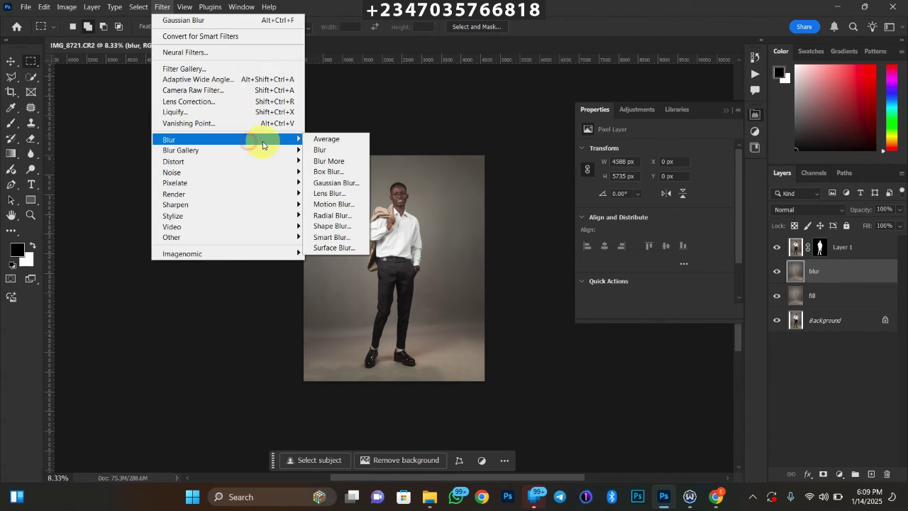
left_click(325, 182)
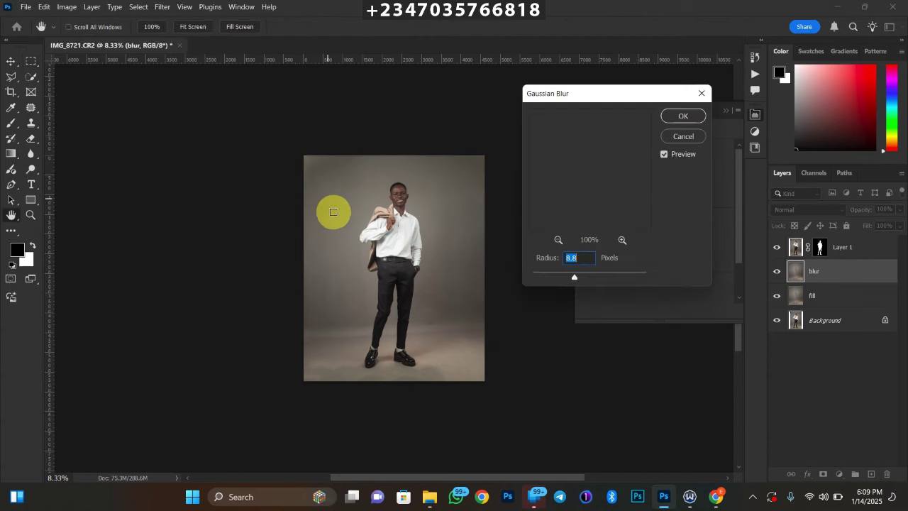
type("200")
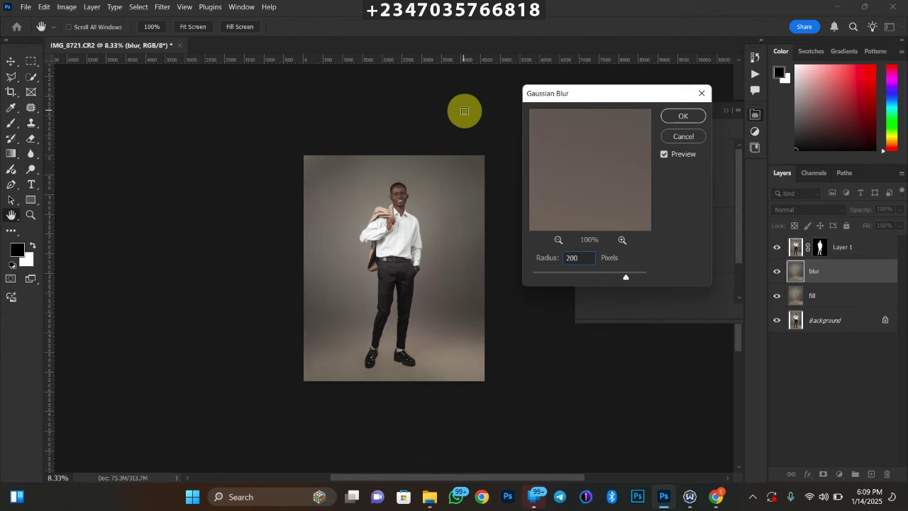
key("Return")
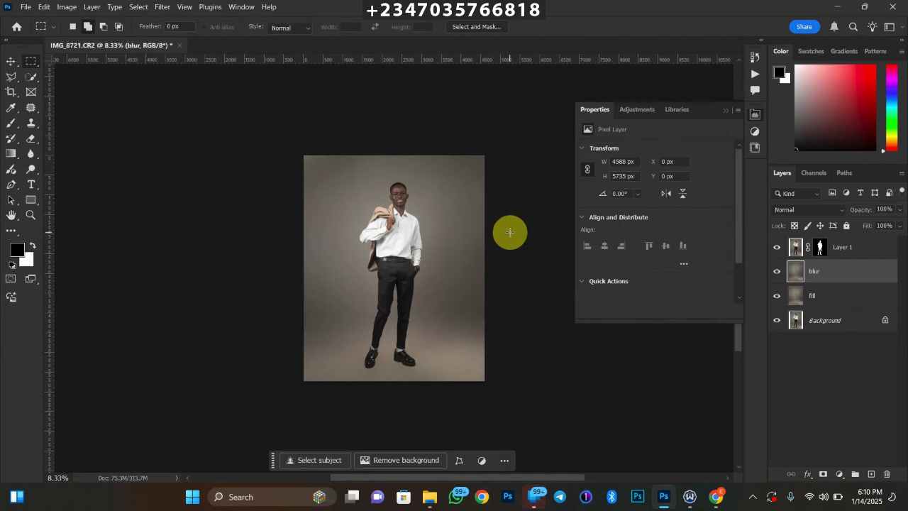
- Examine the blurred backdrop around the man's legs and shoes up close, and check the whole picture
key("ctrl+plus")
key("ctrl+plus")
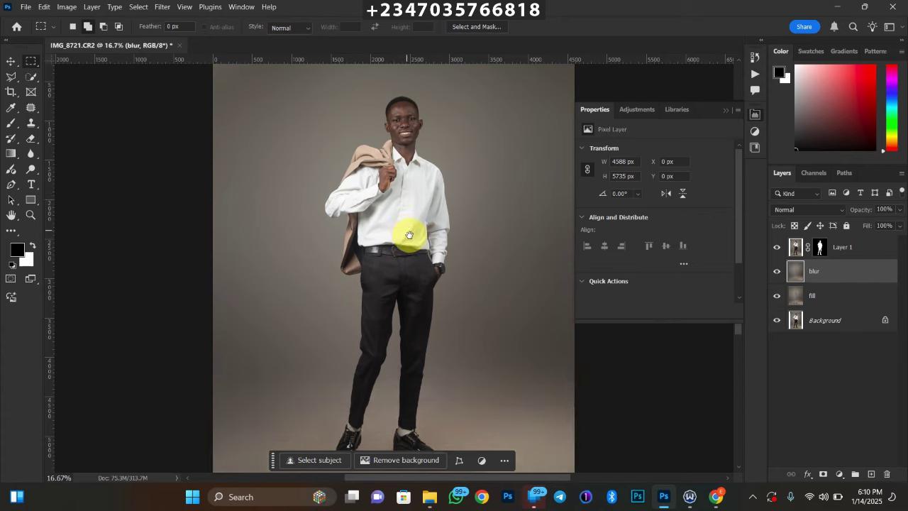
left_click_drag(410, 232, 419, 149)
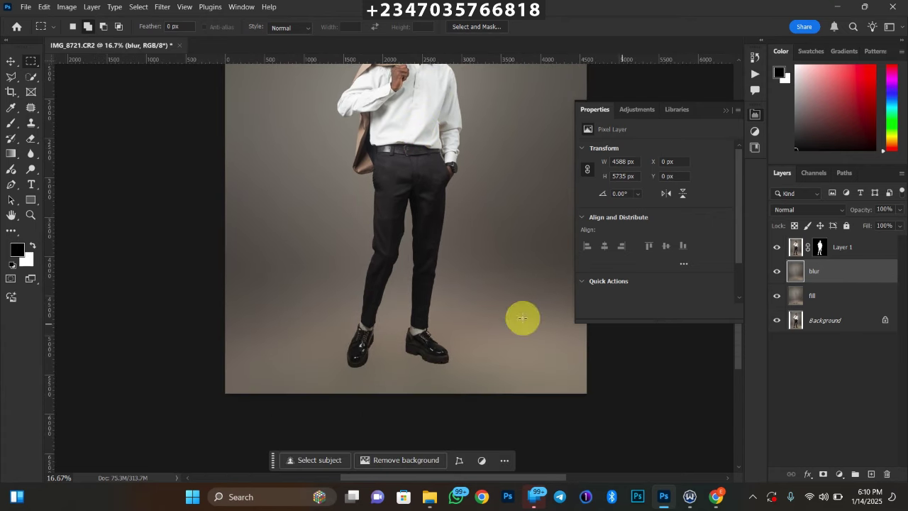
key("ctrl+plus")
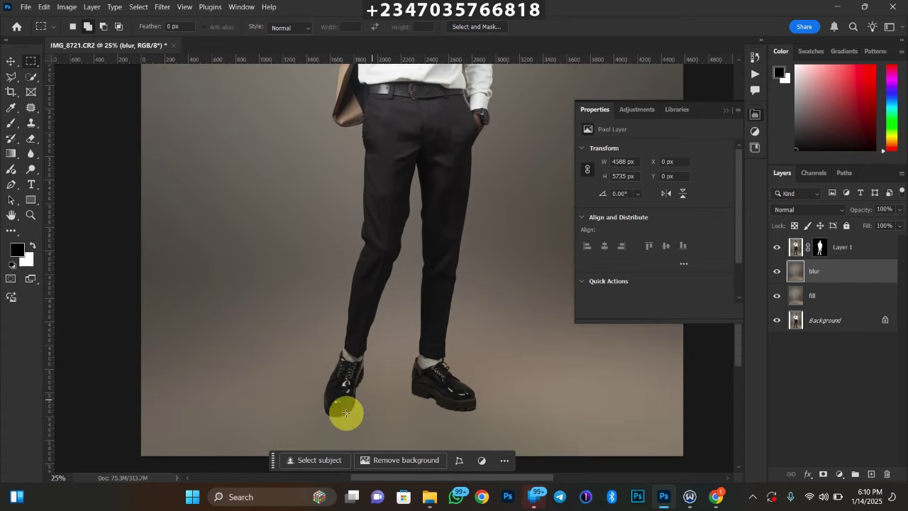
key("ctrl+minus")
key("ctrl+minus")
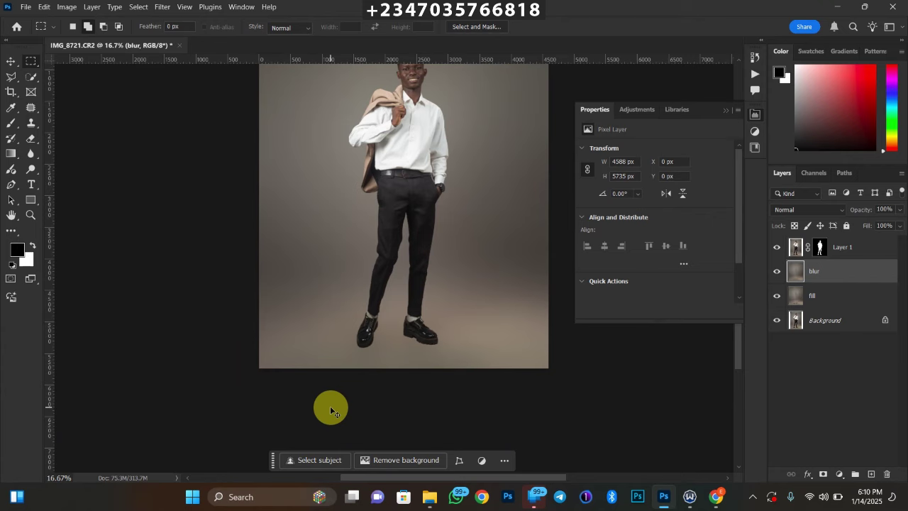
key("ctrl+minus")
key("ctrl+minus")
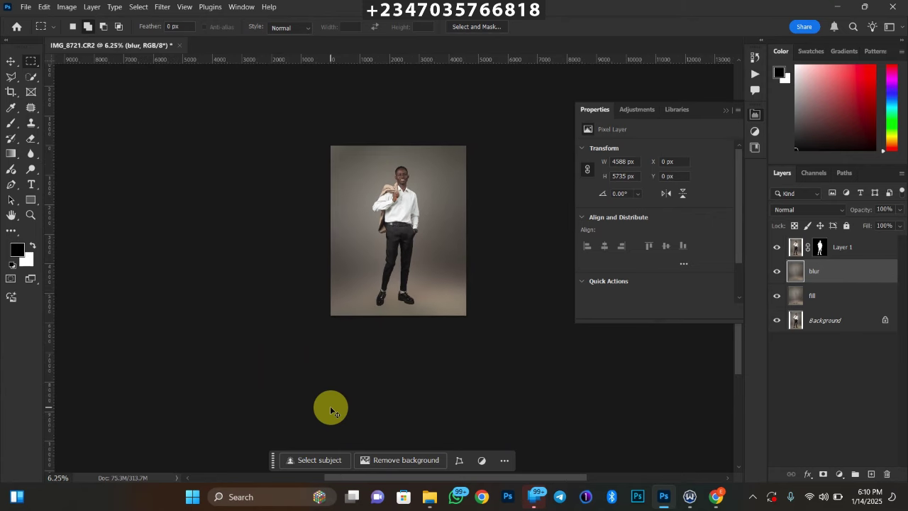
key("ctrl+plus")
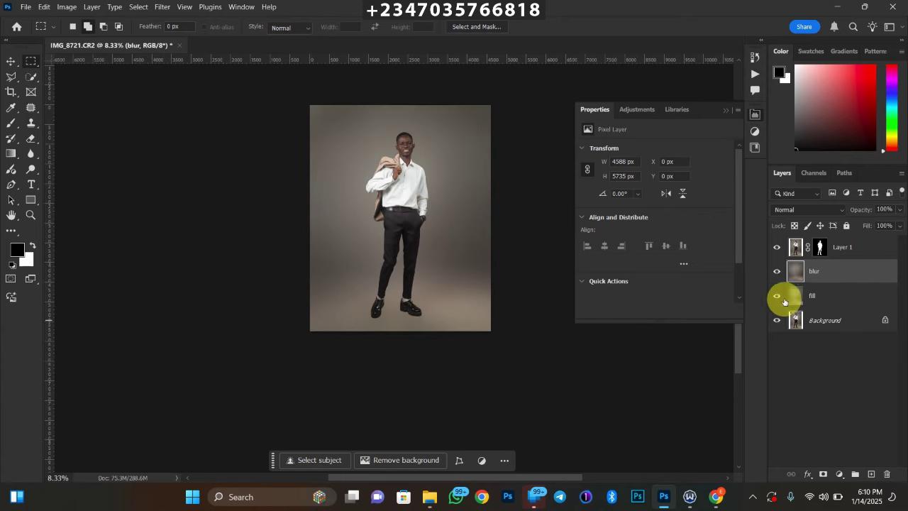
- Add a layer mask to the blur layer and paint black across the floor around the shoes with a soft brush of about 1500 pixels
left_click(823, 474)
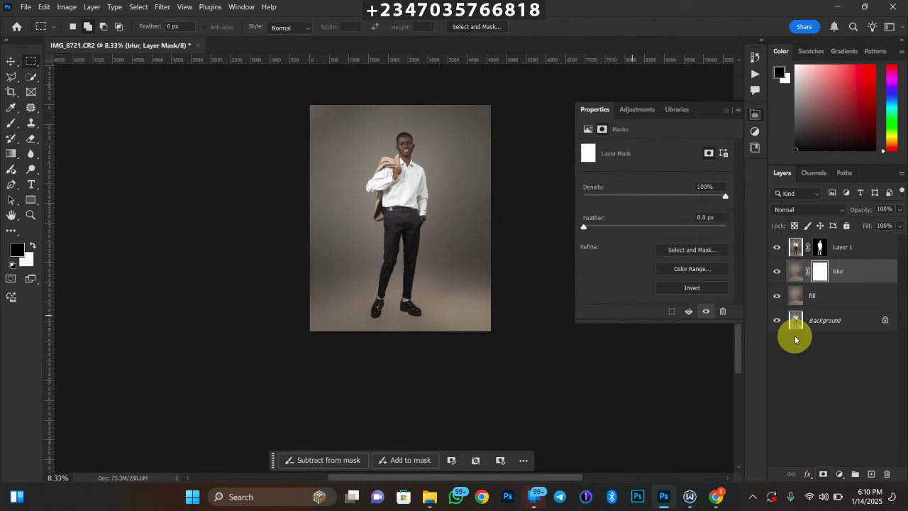
key("b")
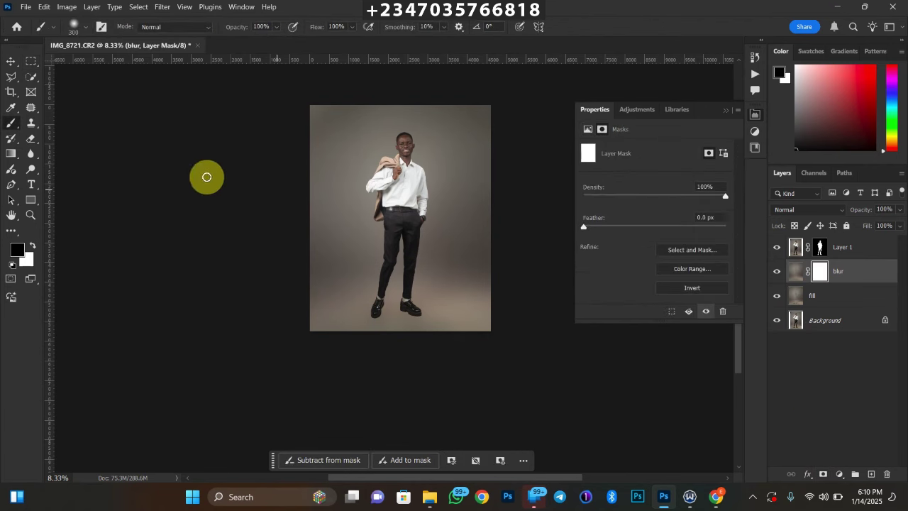
key("bracketright")
key("bracketright")
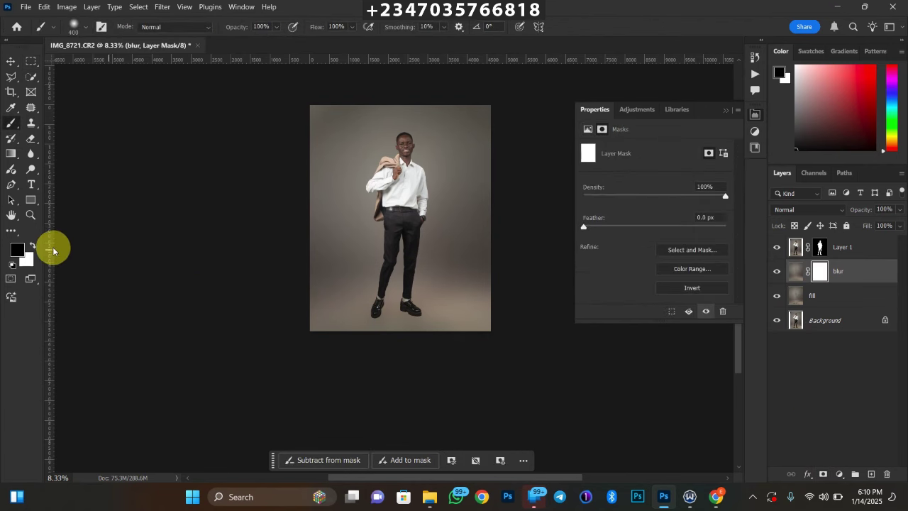
key("bracketright")
key("bracketright")
key("bracketright")
key("bracketright")
key("bracketright")
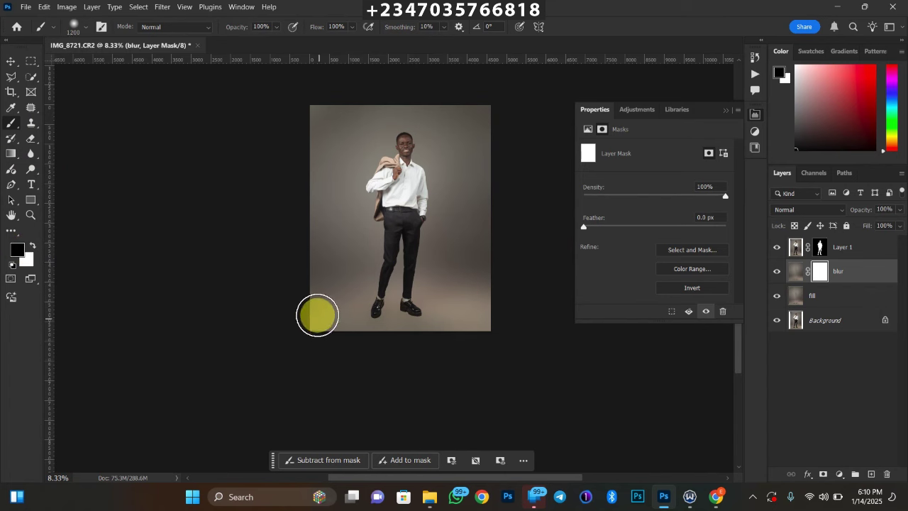
key("bracketleft")
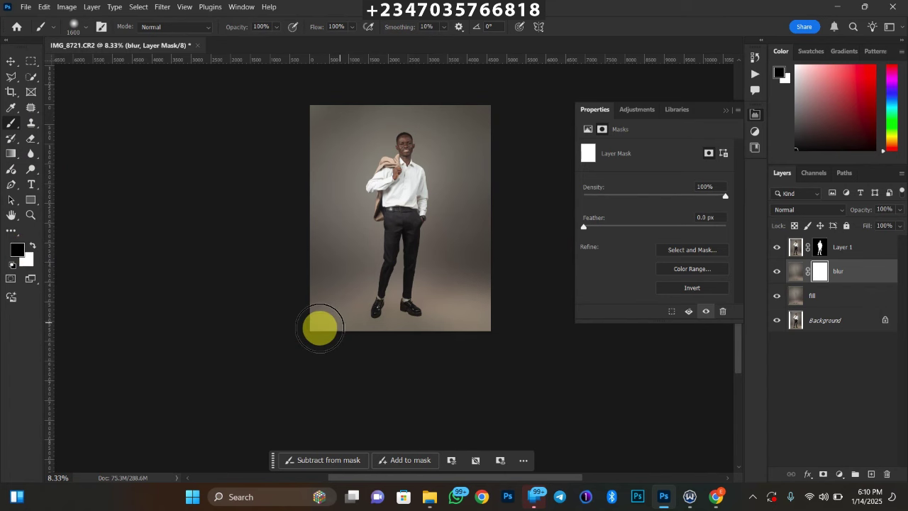
mouse_move(360, 320)
left_mouse_down()
mouse_move(400, 319)
mouse_move(294, 310)
mouse_move(349, 324)
mouse_move(389, 318)
mouse_move(490, 342)
left_mouse_up()
scroll(435, 381, "up", 2)
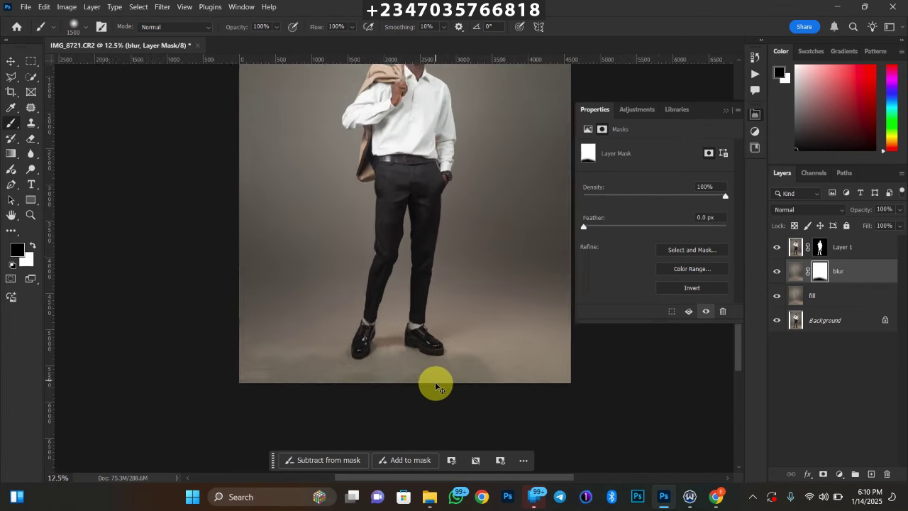
scroll(433, 383, "down", 2)
scroll(432, 383, "down", 1)
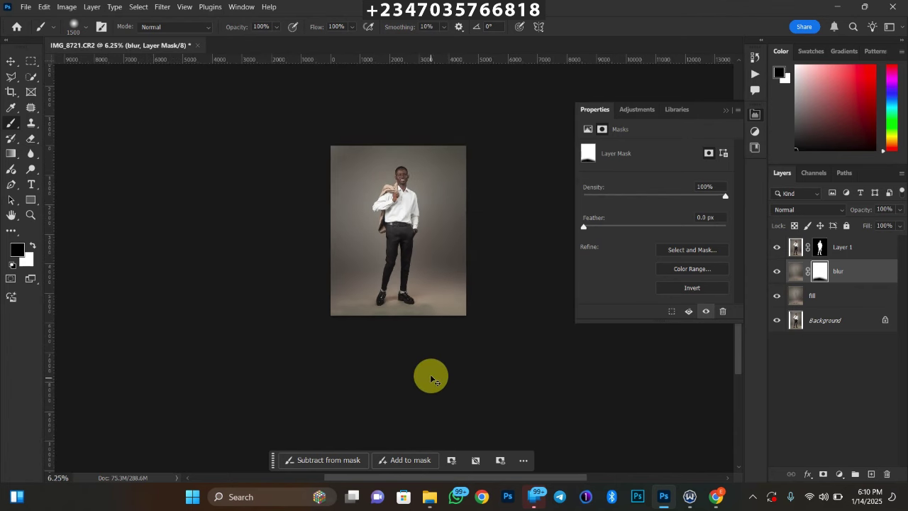
scroll(432, 370, "down", 1)
scroll(432, 369, "up", 1)
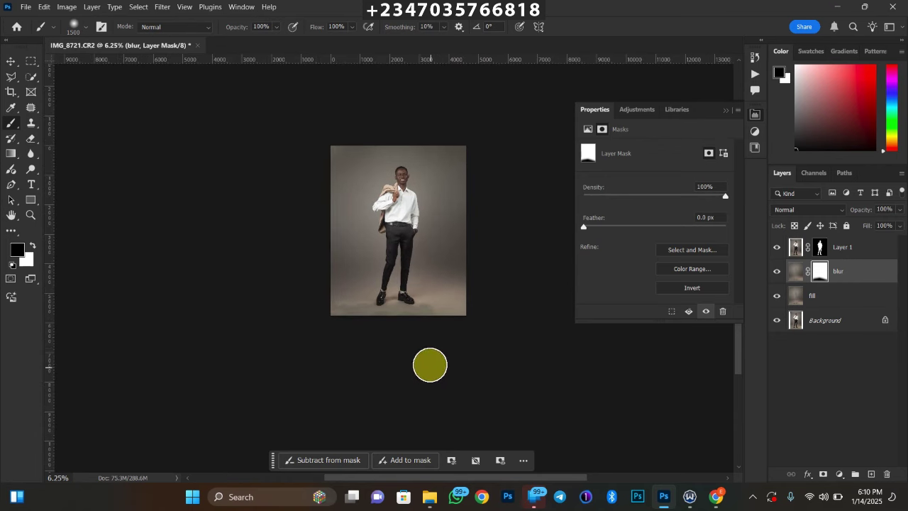